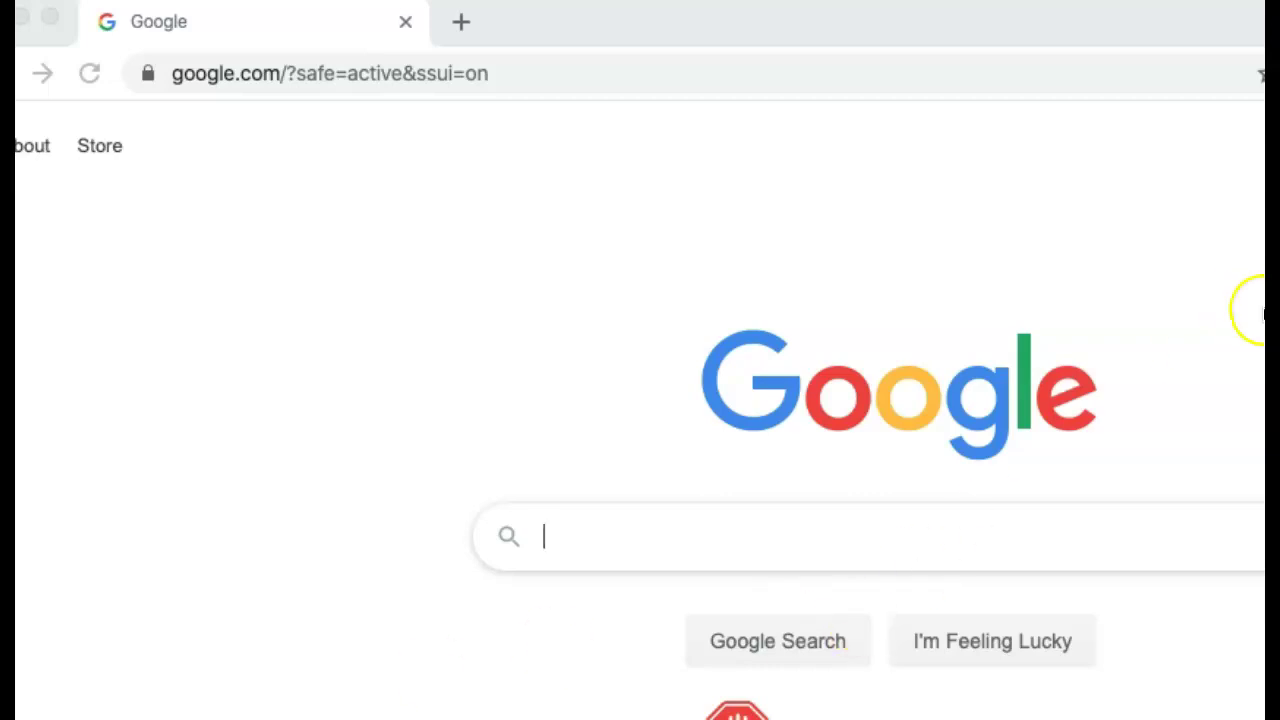
- Search Chrome for 'google classroom' and open the Google Classroom result
click(1258, 310)
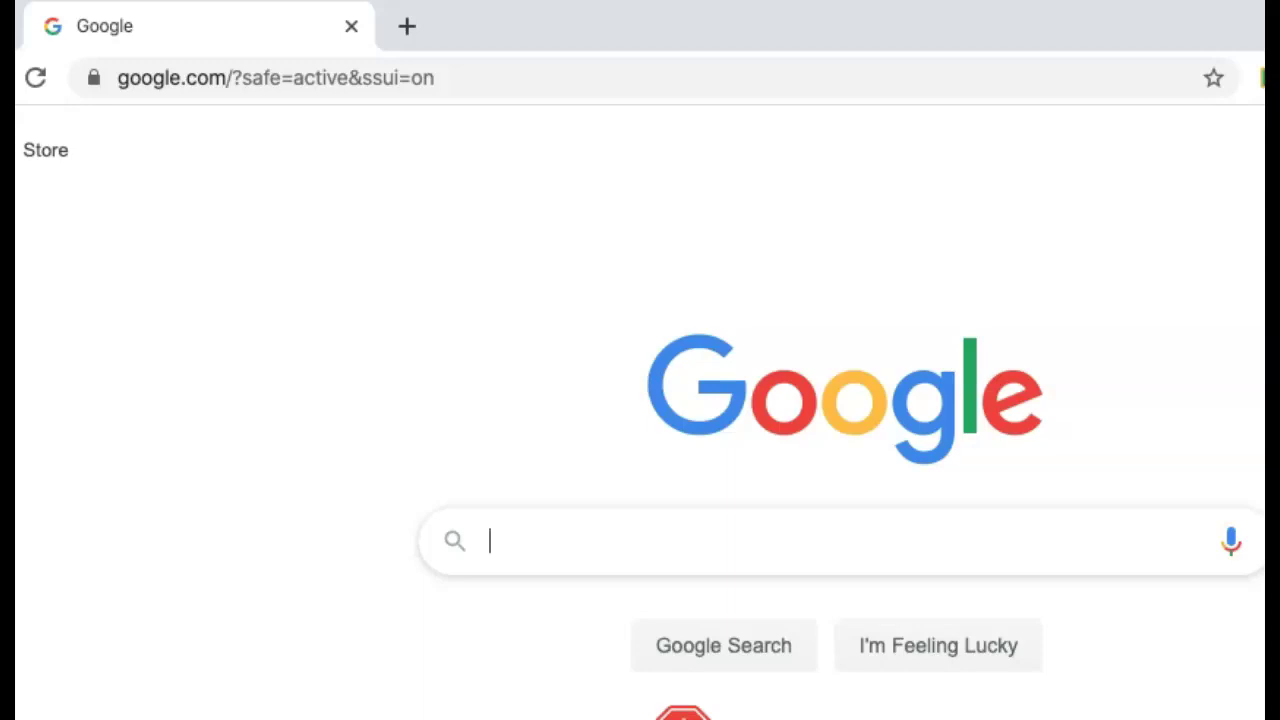
click(175, 77)
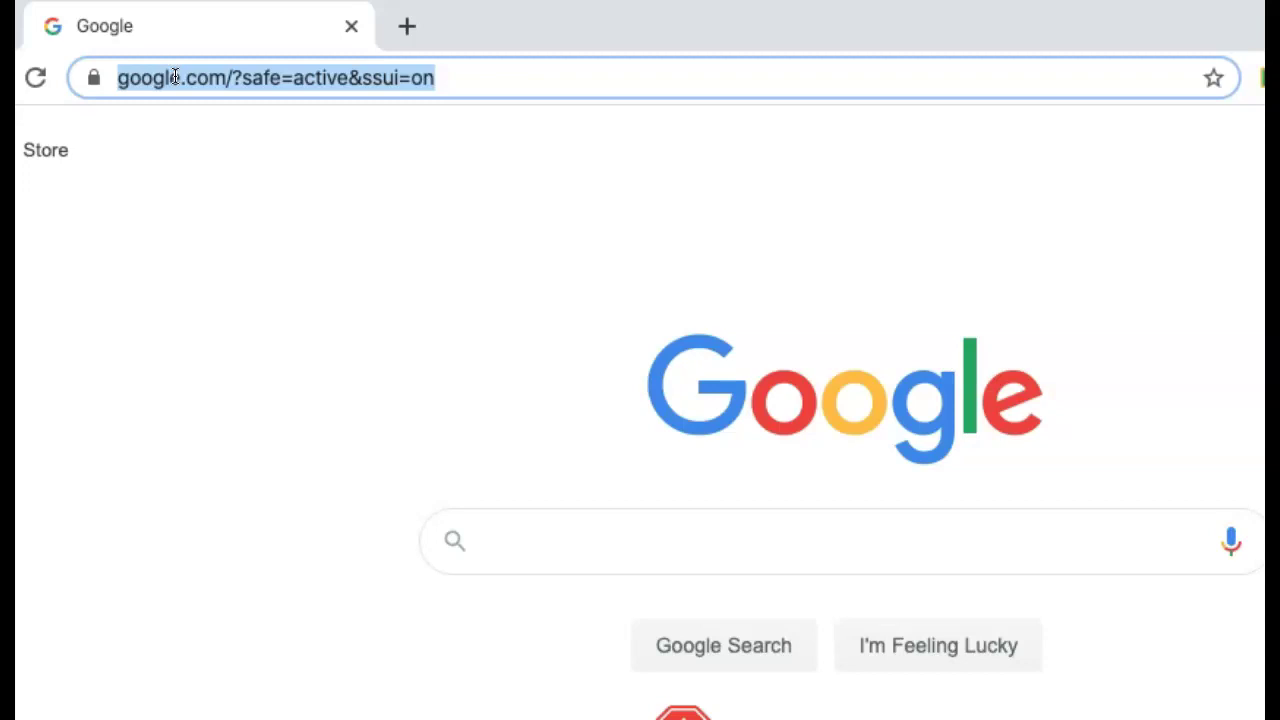
text(google classro)
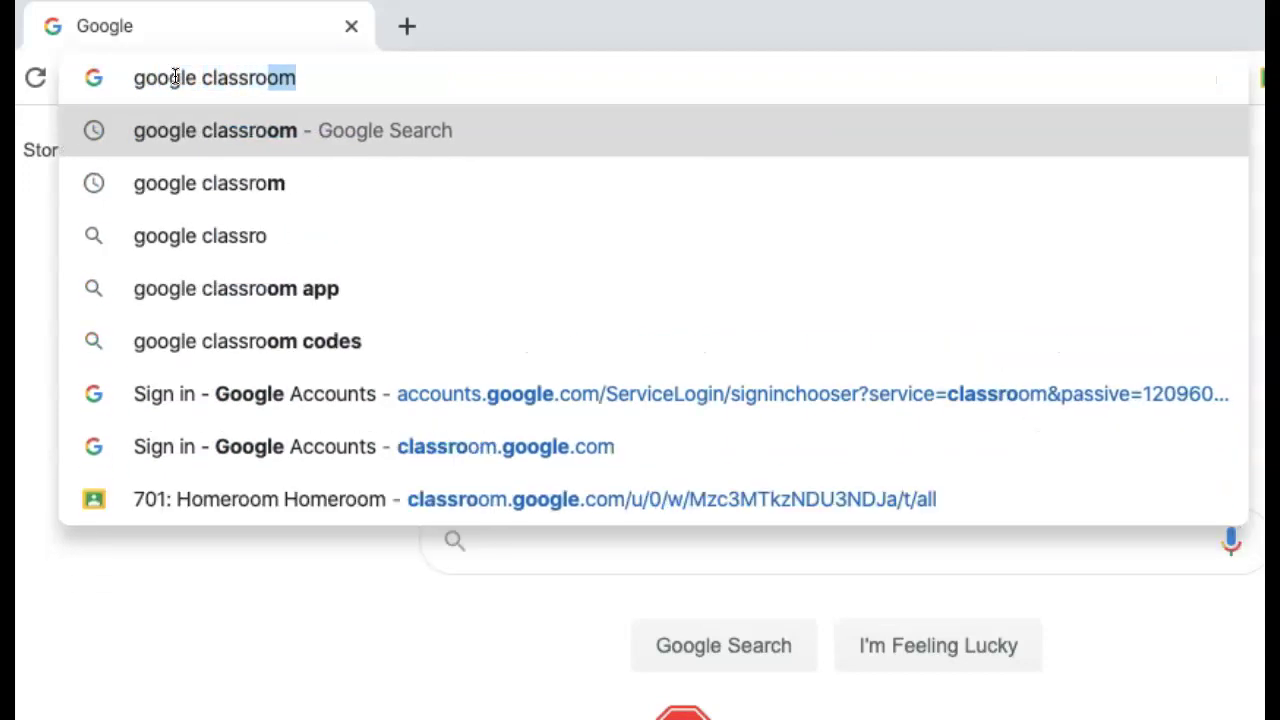
text(om)
key(Return)
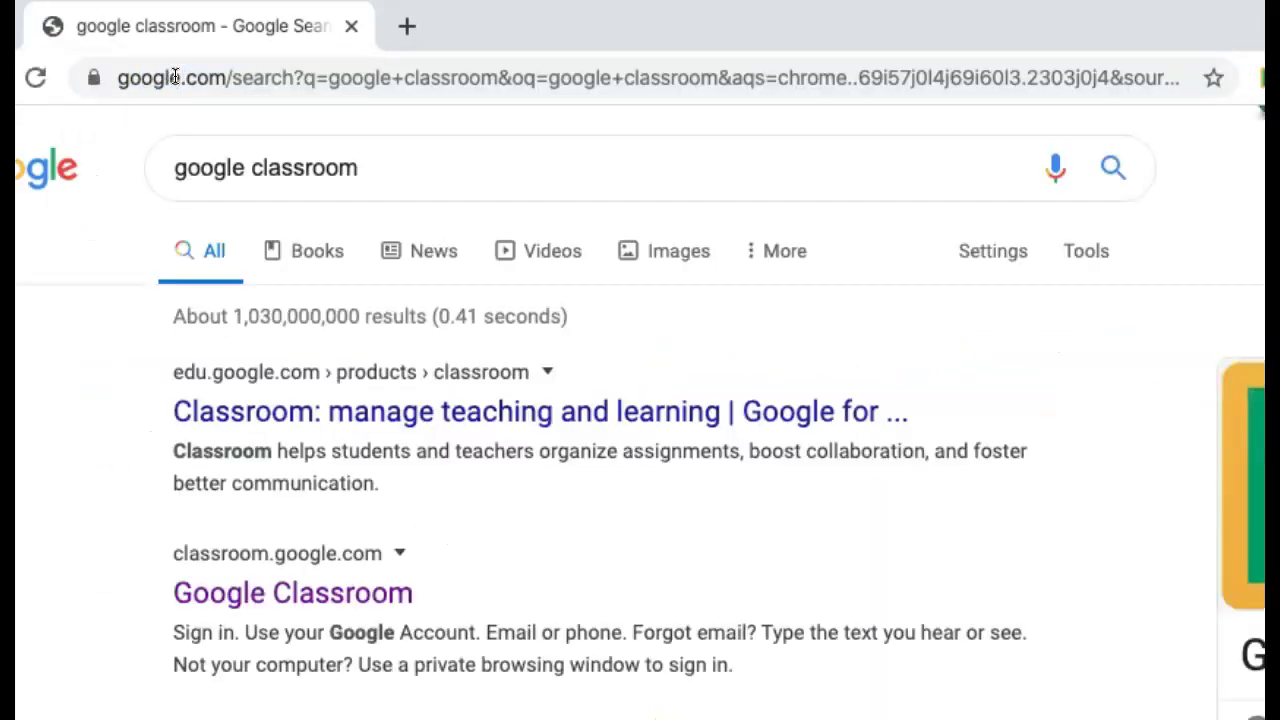
click(234, 600)
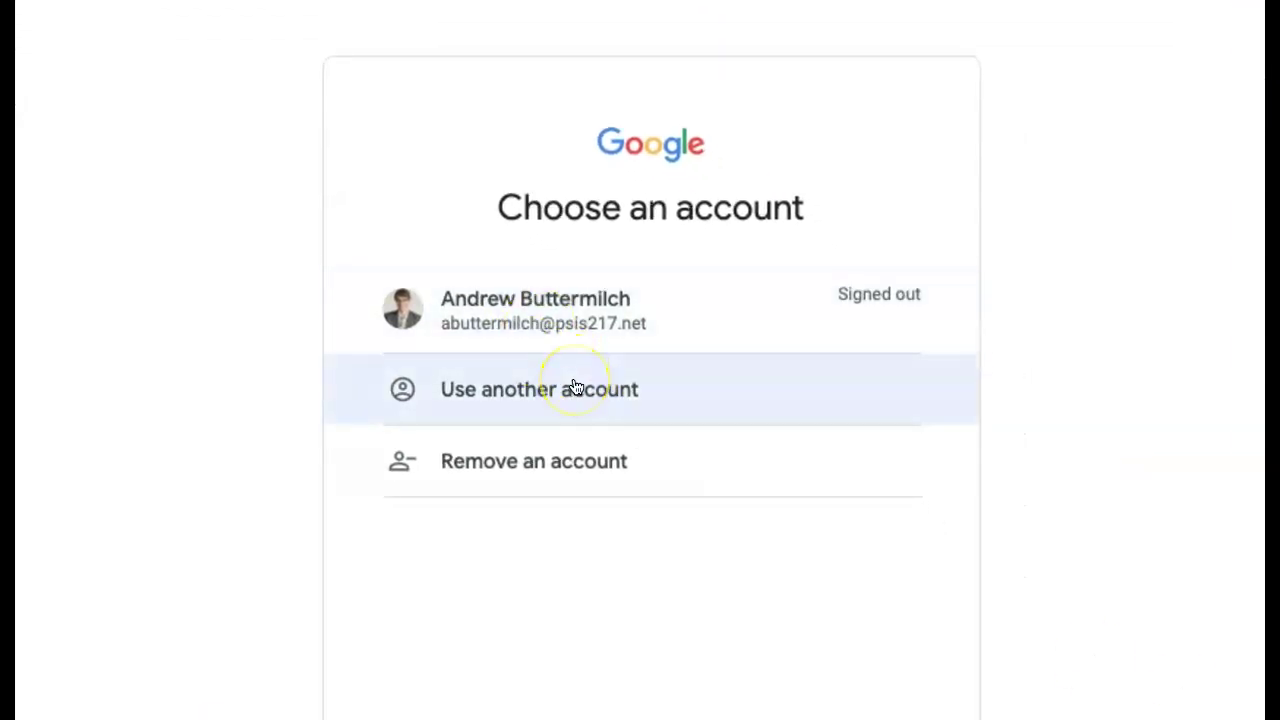
- Sign in with another account, replacing the prefilled username with the student's and entering the password
click(573, 386)
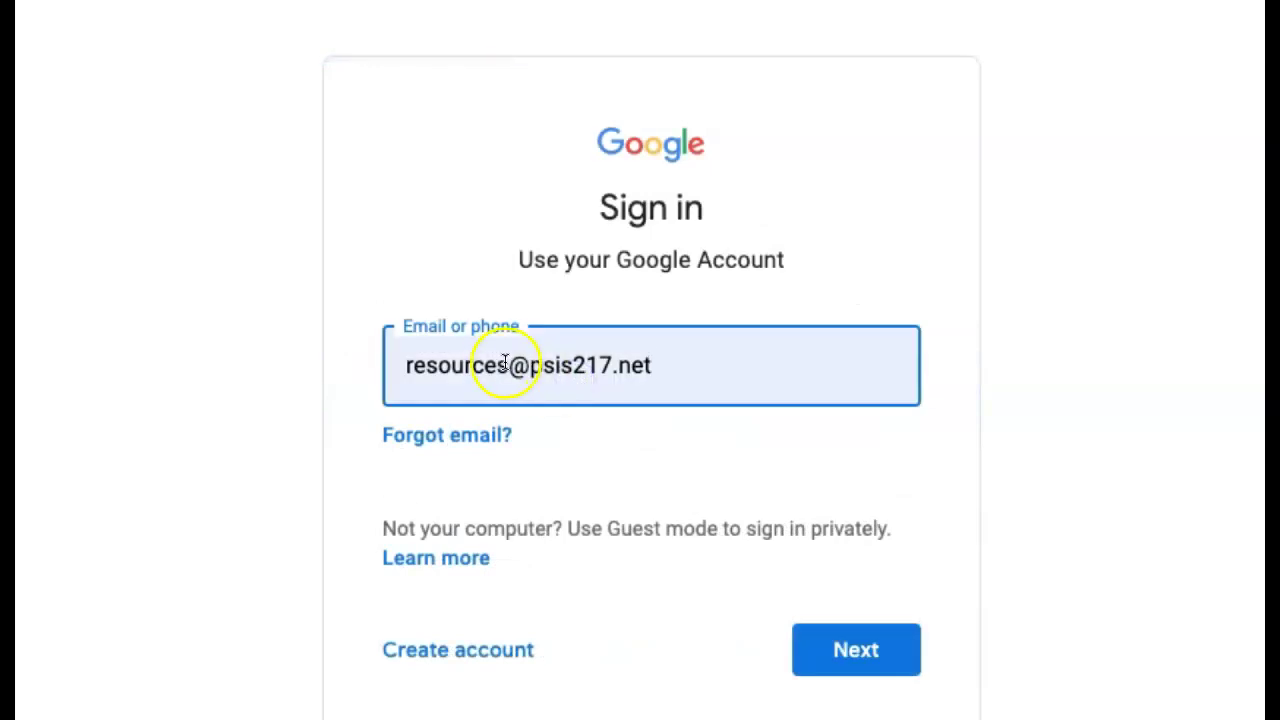
drag(508, 363, 391, 369)
key(BackSpace)
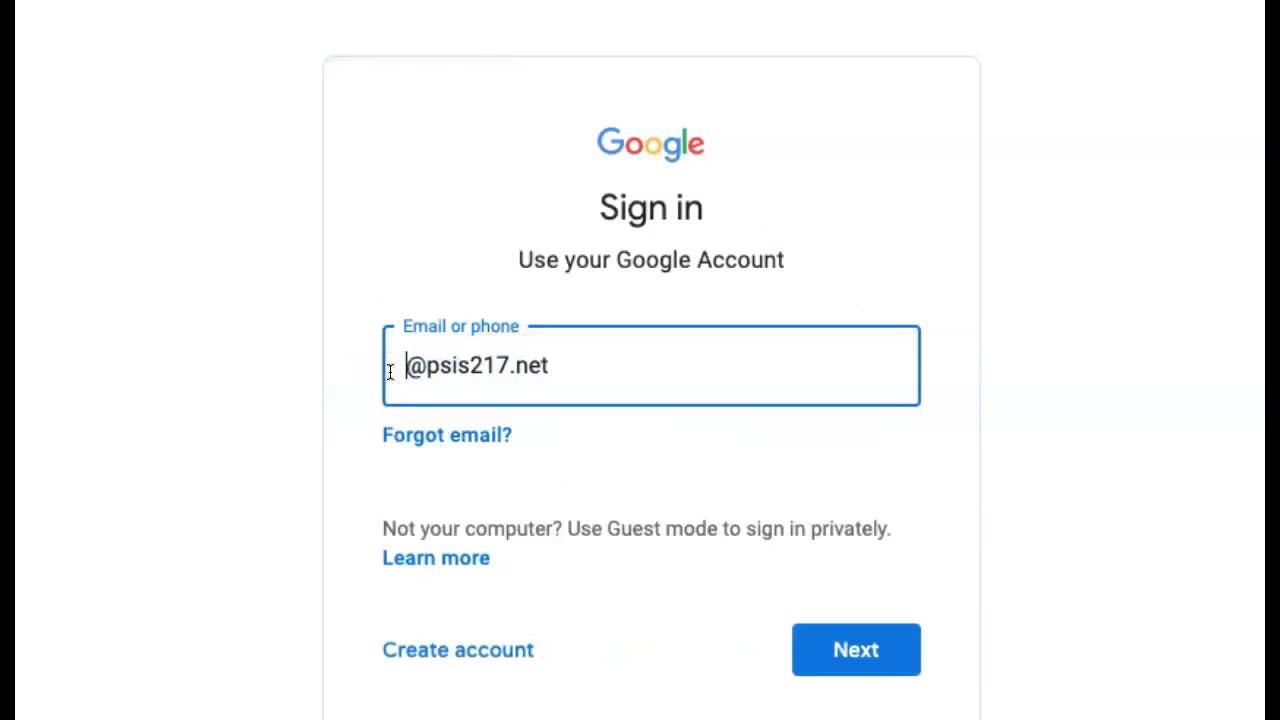
text(678)
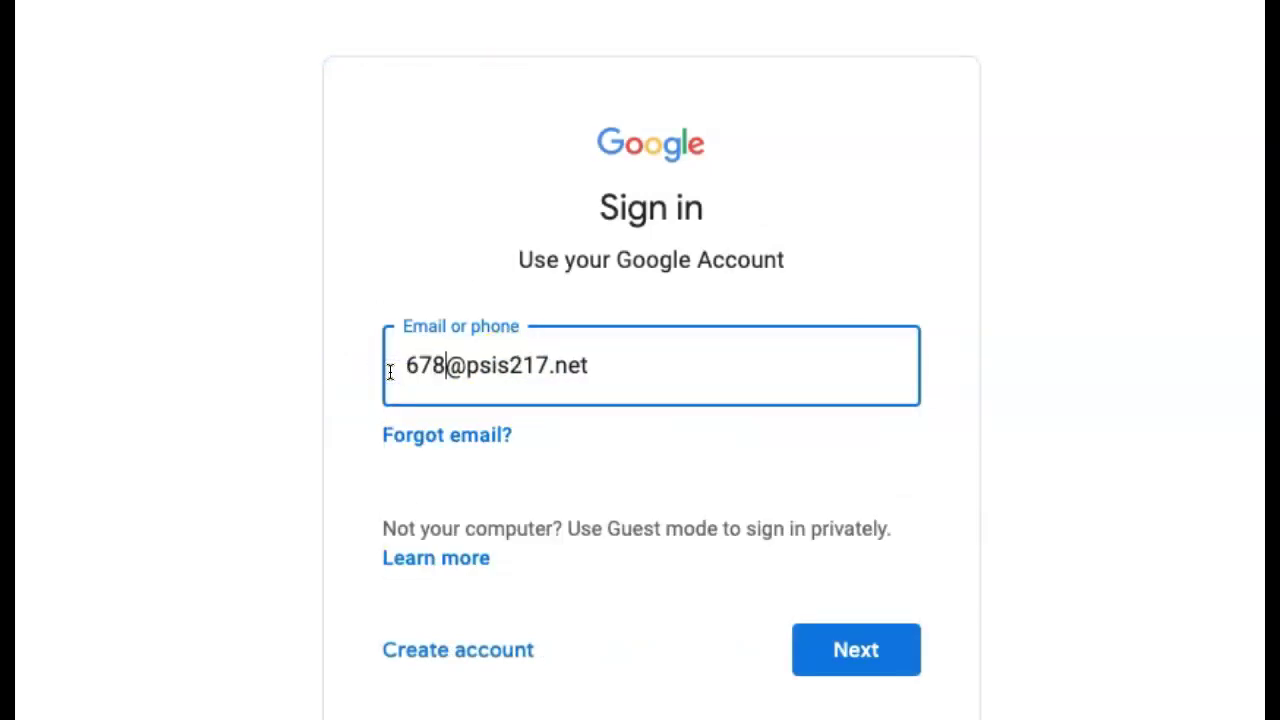
text(student)
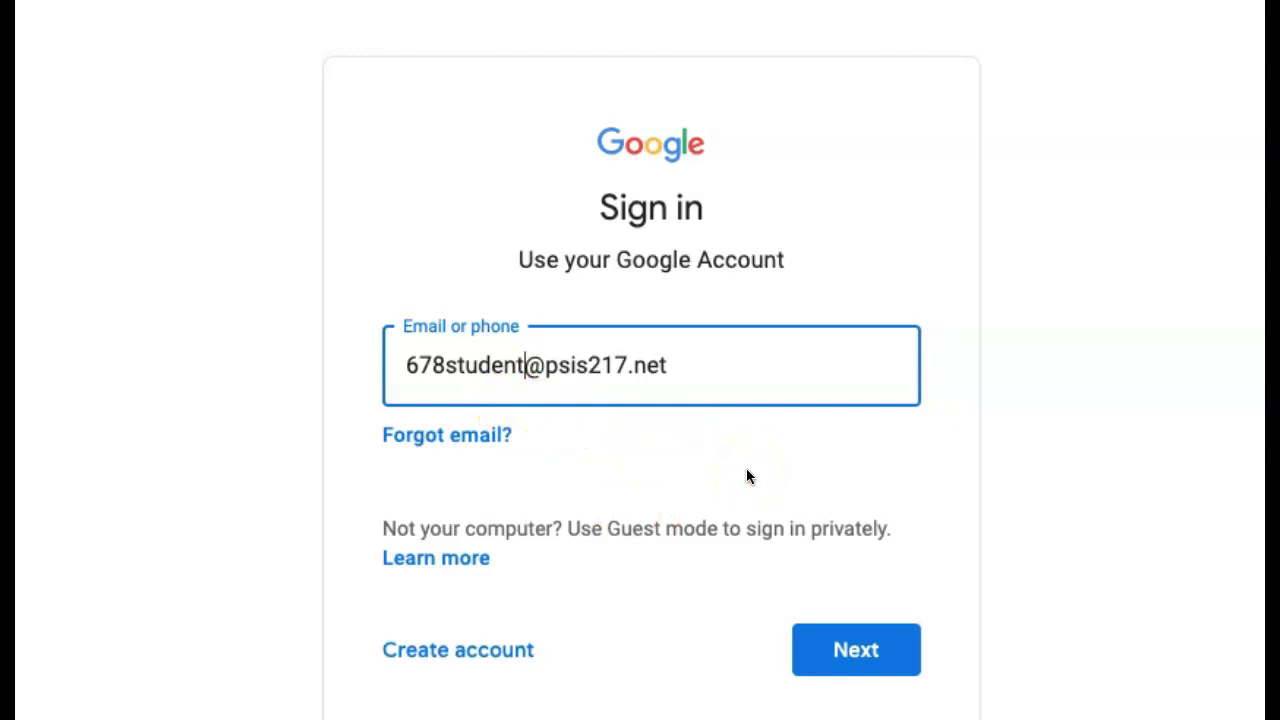
click(866, 655)
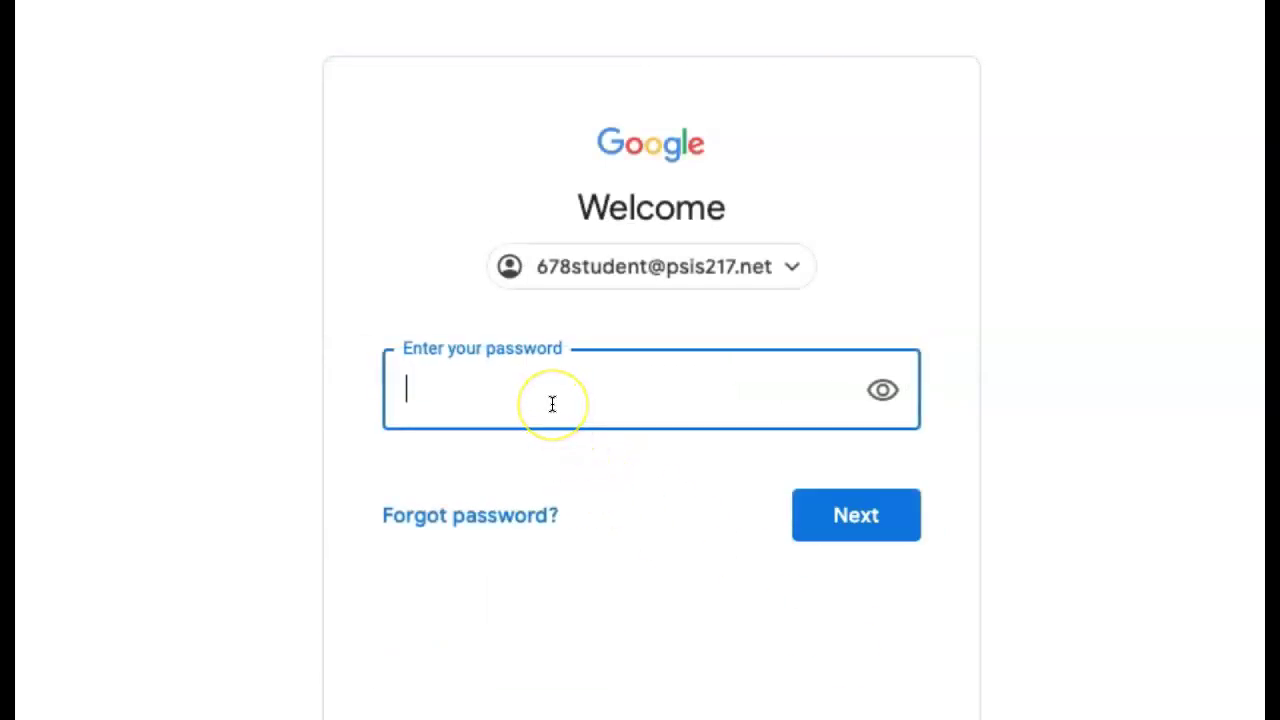
text(p•••••••••)
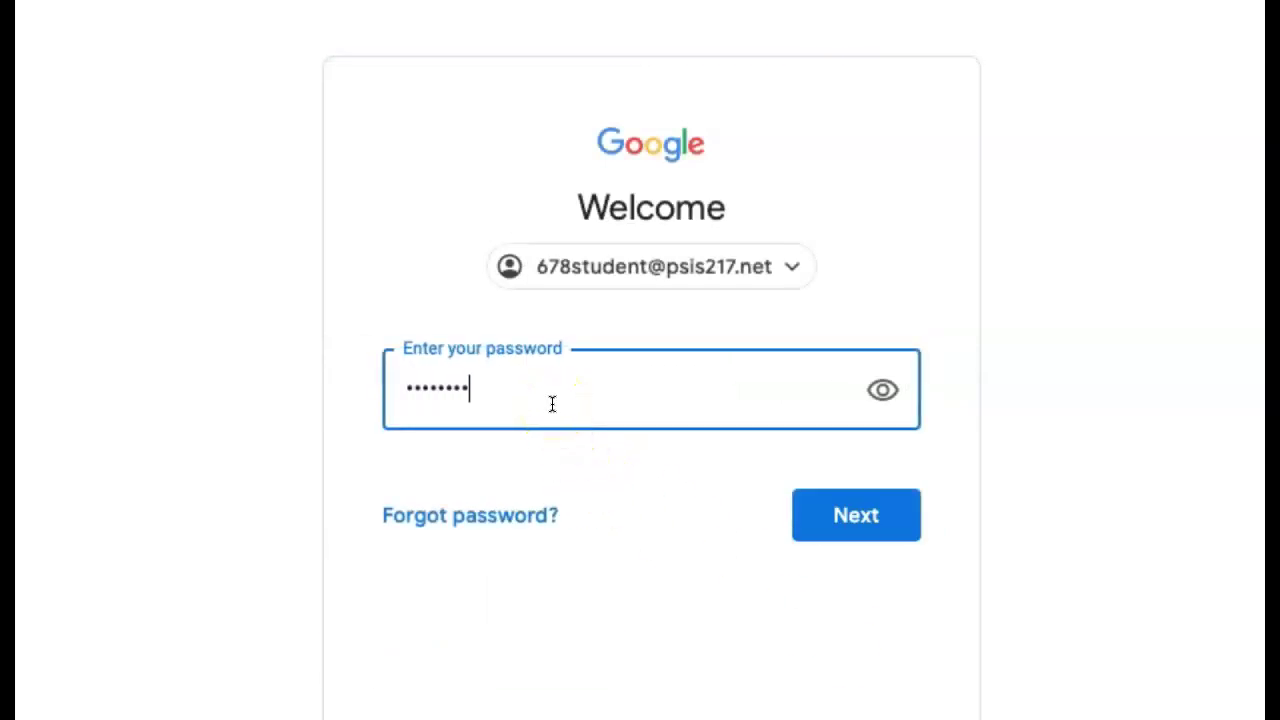
key(Return)
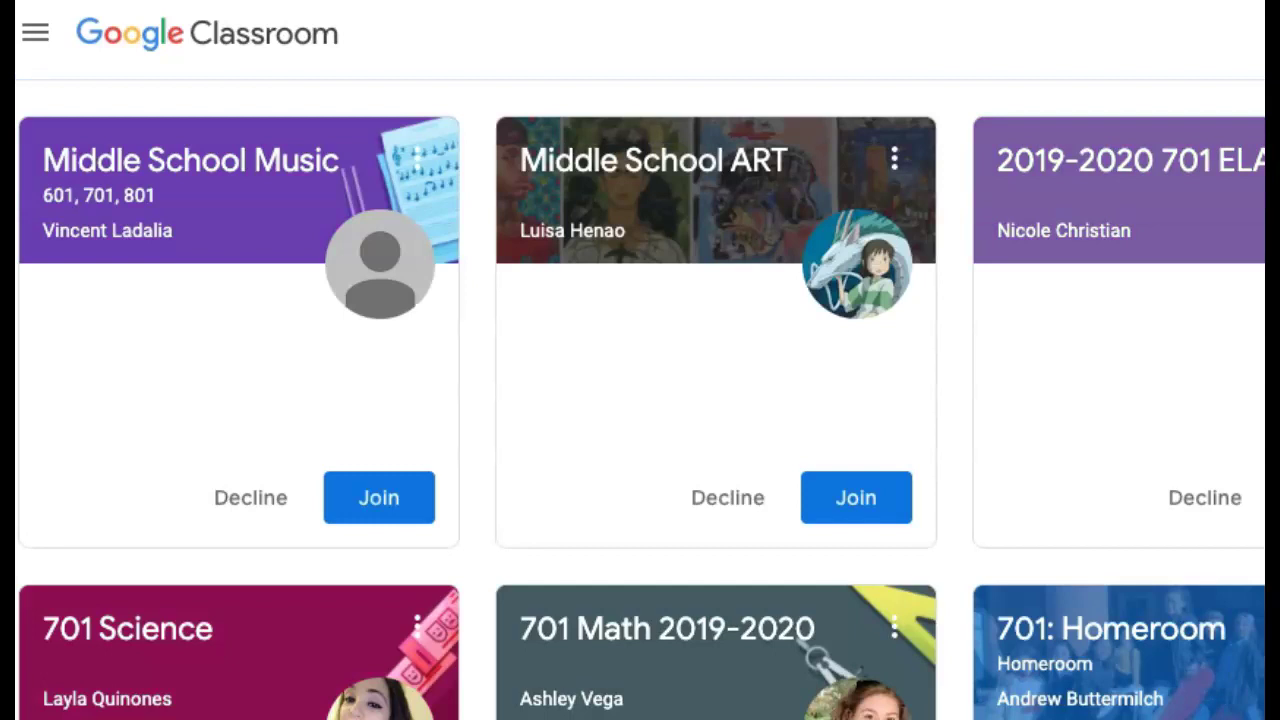
- Go to the Classes page and scroll through invitations like 701 Science and 701: Homeroom
click(36, 42)
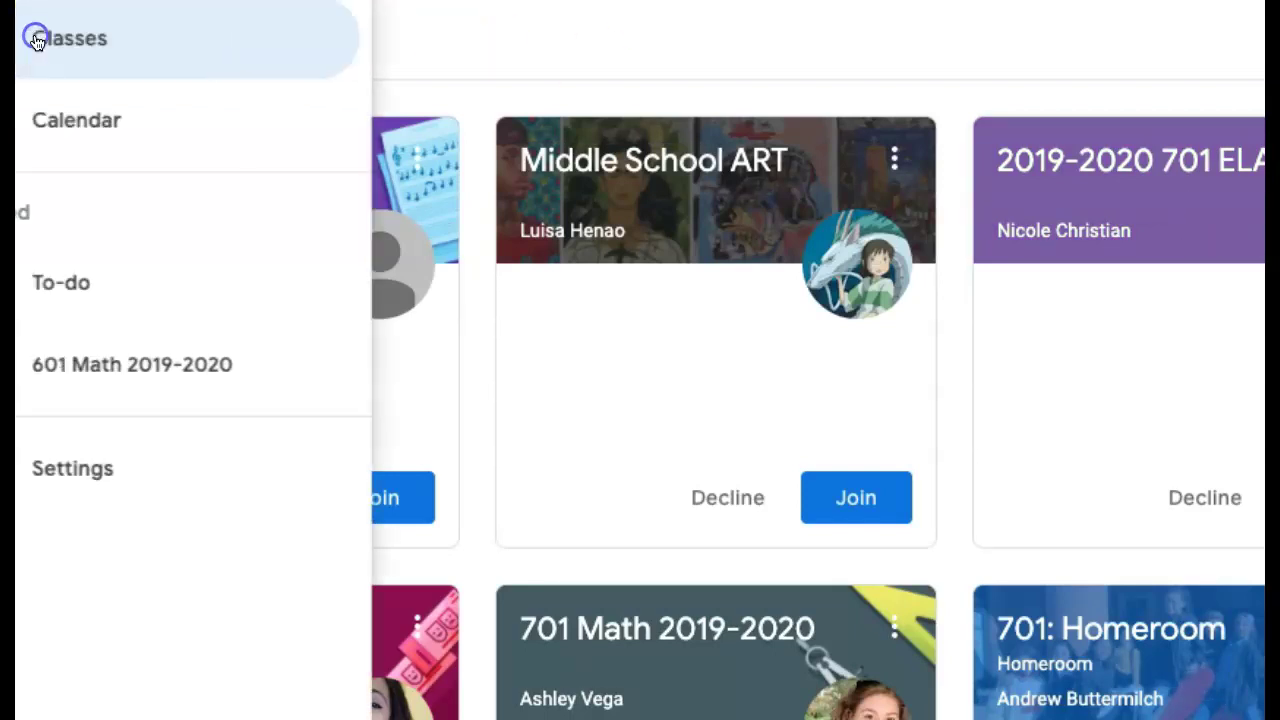
click(137, 52)
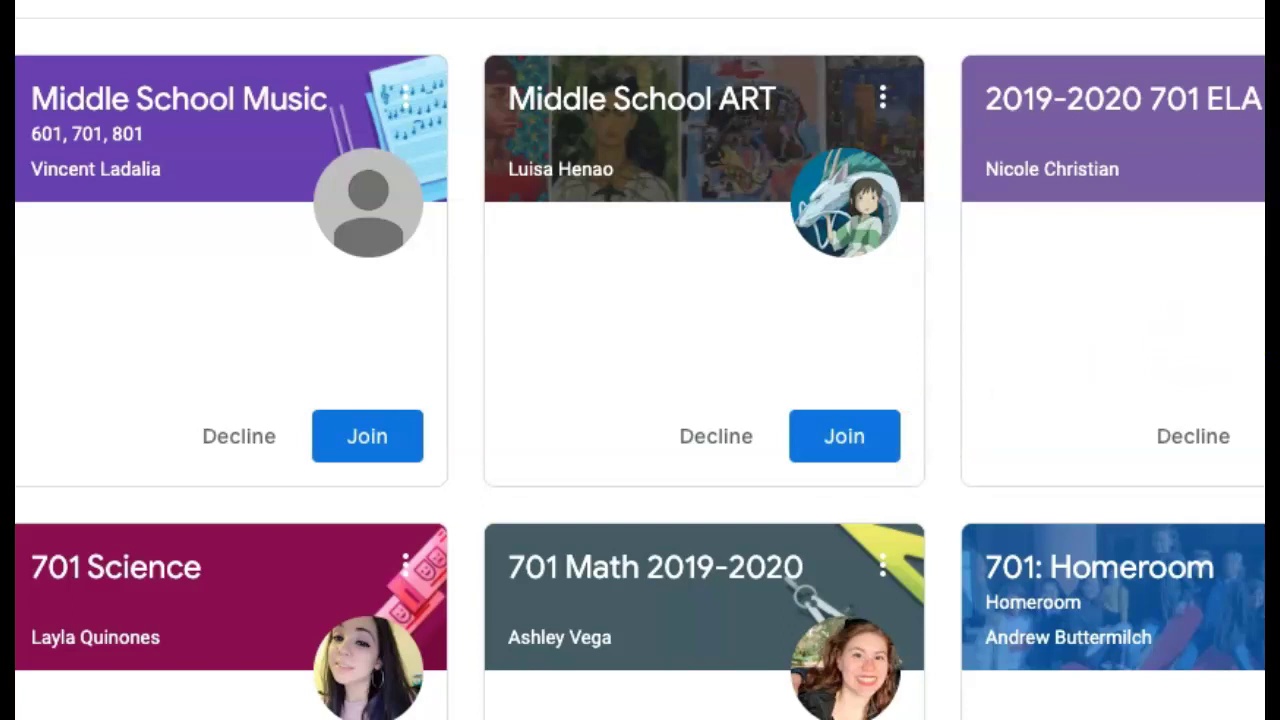
scroll(1060, 397, down, 4)
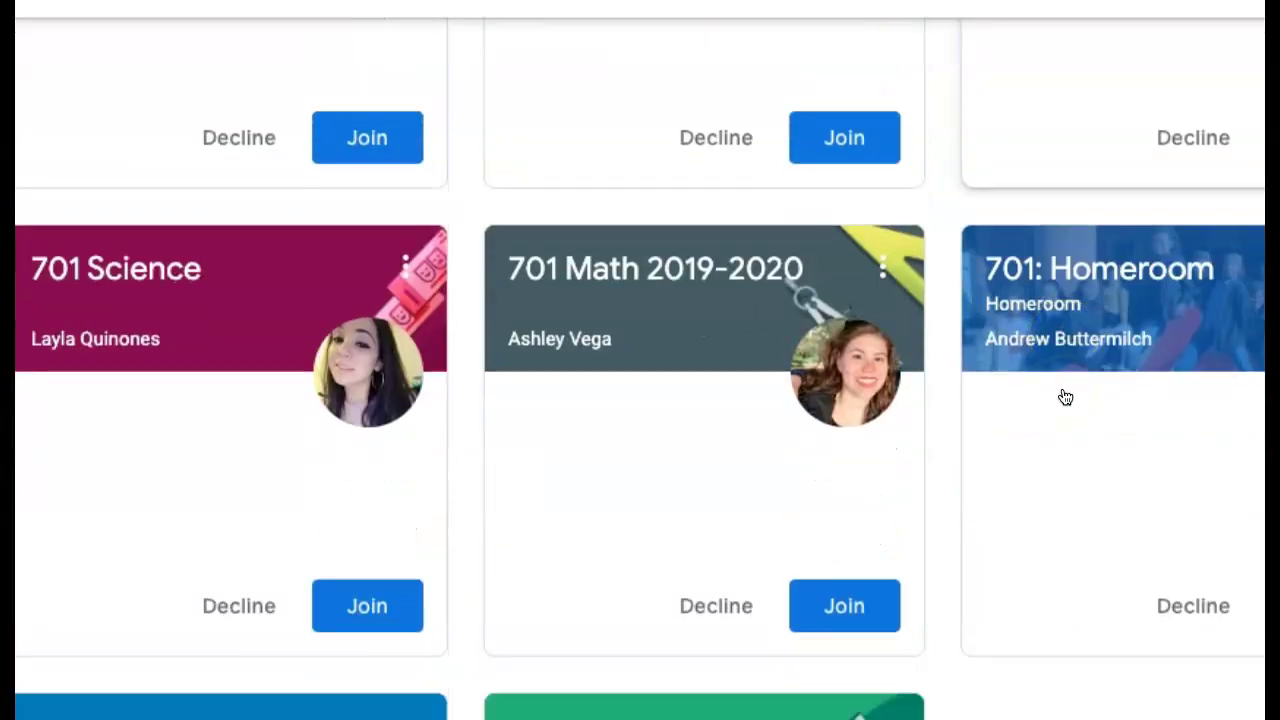
scroll(1065, 397, down, 2)
scroll(1065, 397, up, 6)
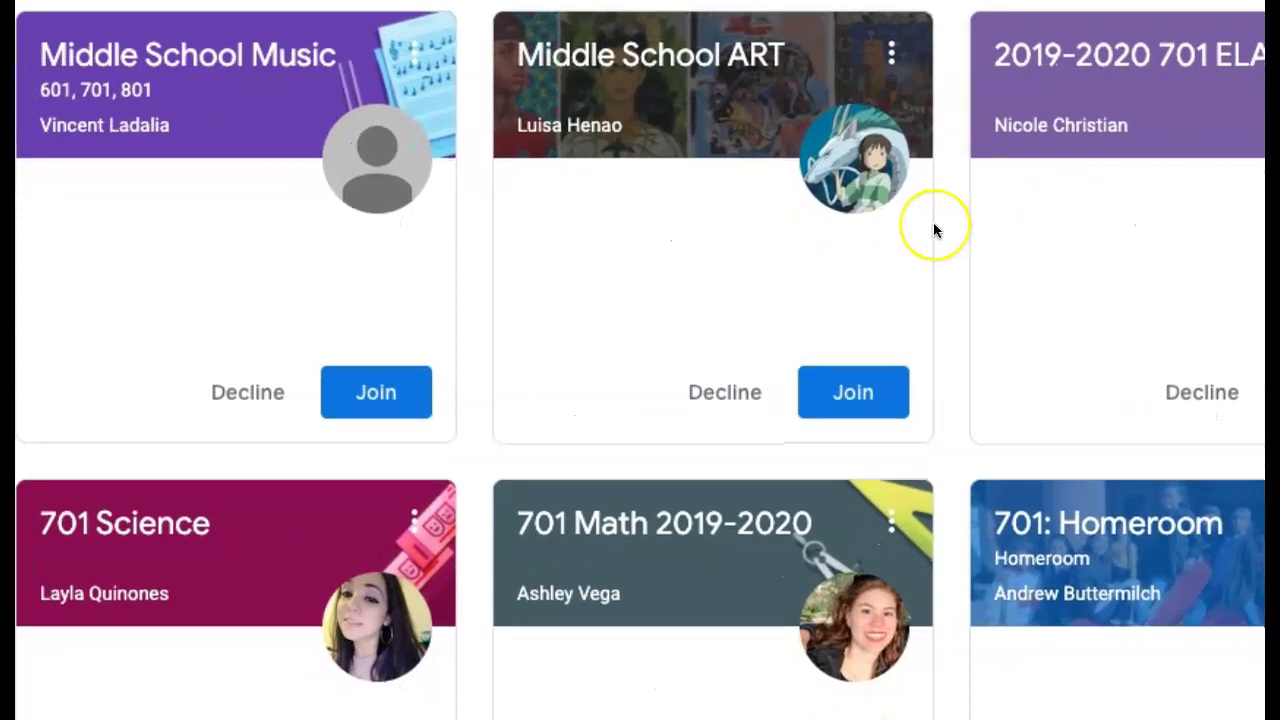
scroll(931, 229, down, 3)
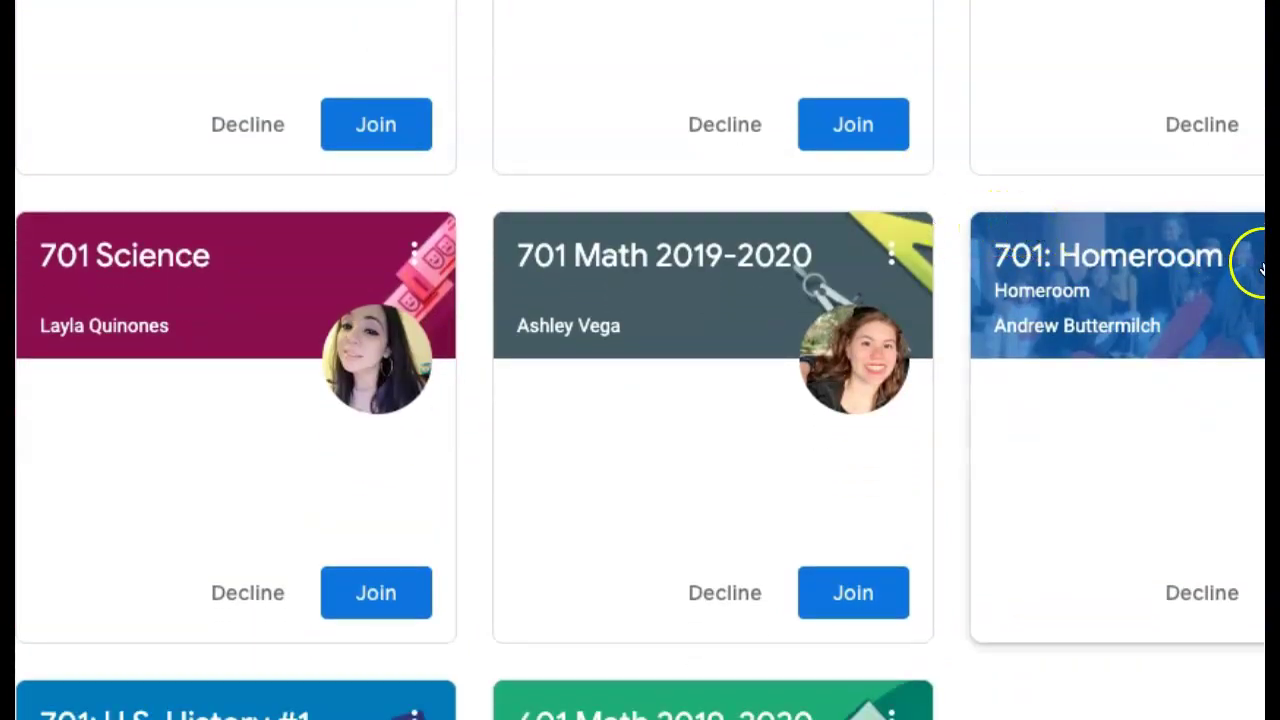
scroll(1240, 250, down, 3)
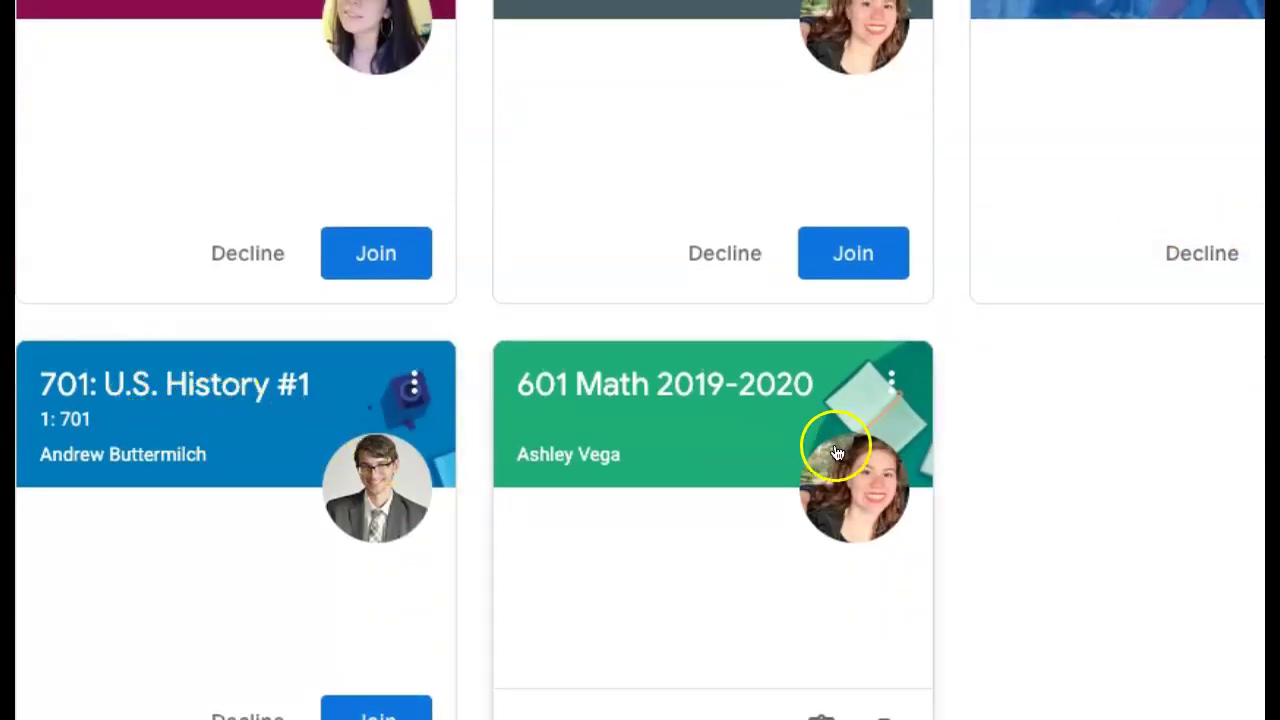
scroll(1202, 444, up, 4)
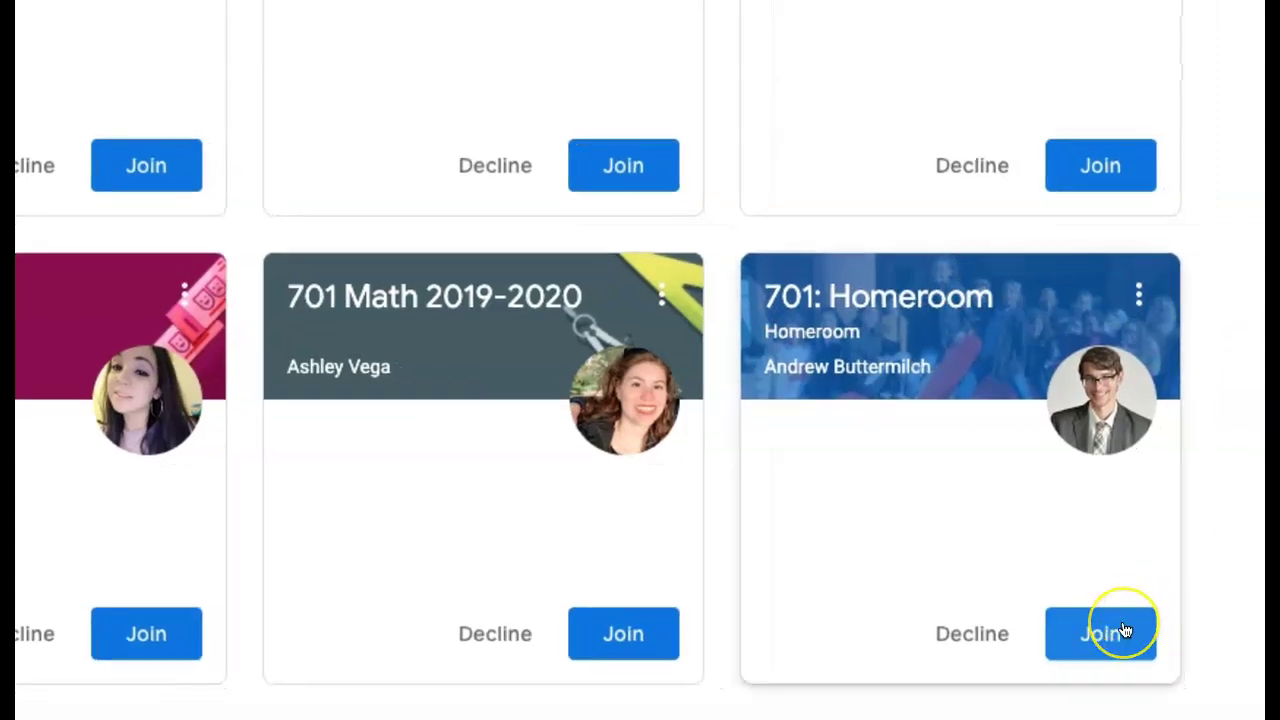
- Join the 701: Homeroom class and scroll through its stream of posts
click(1122, 630)
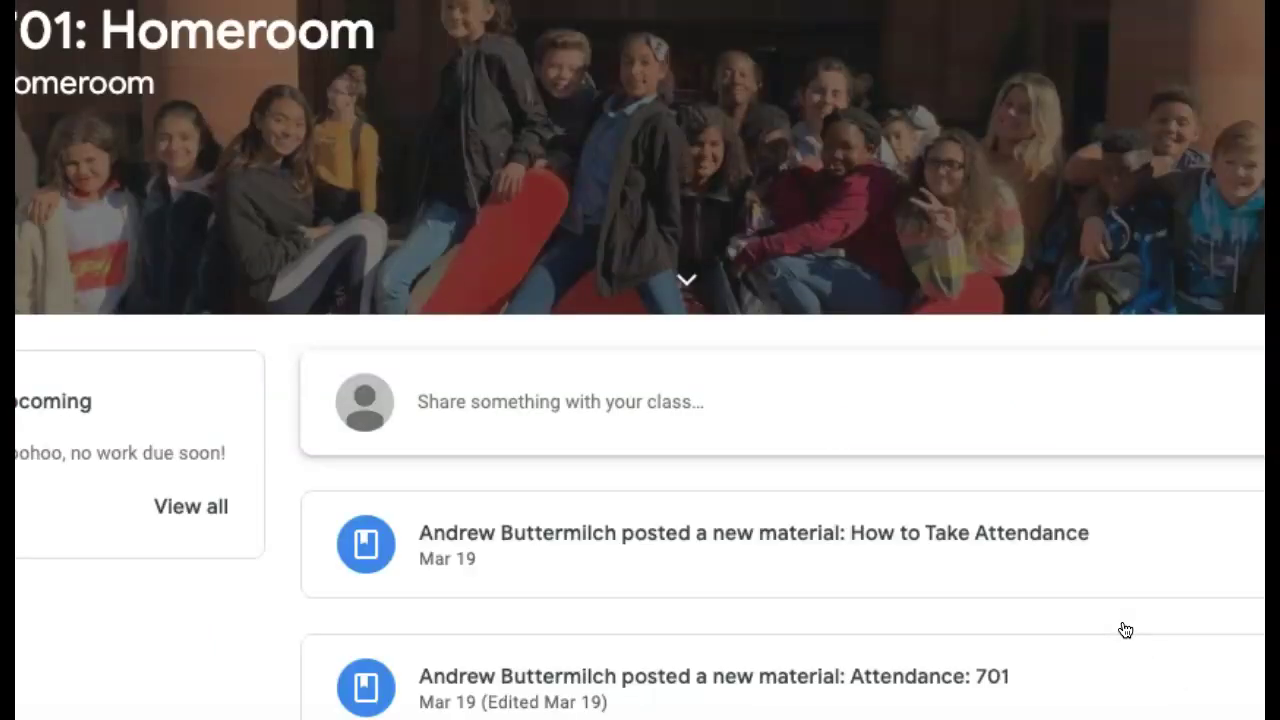
click(1045, 303)
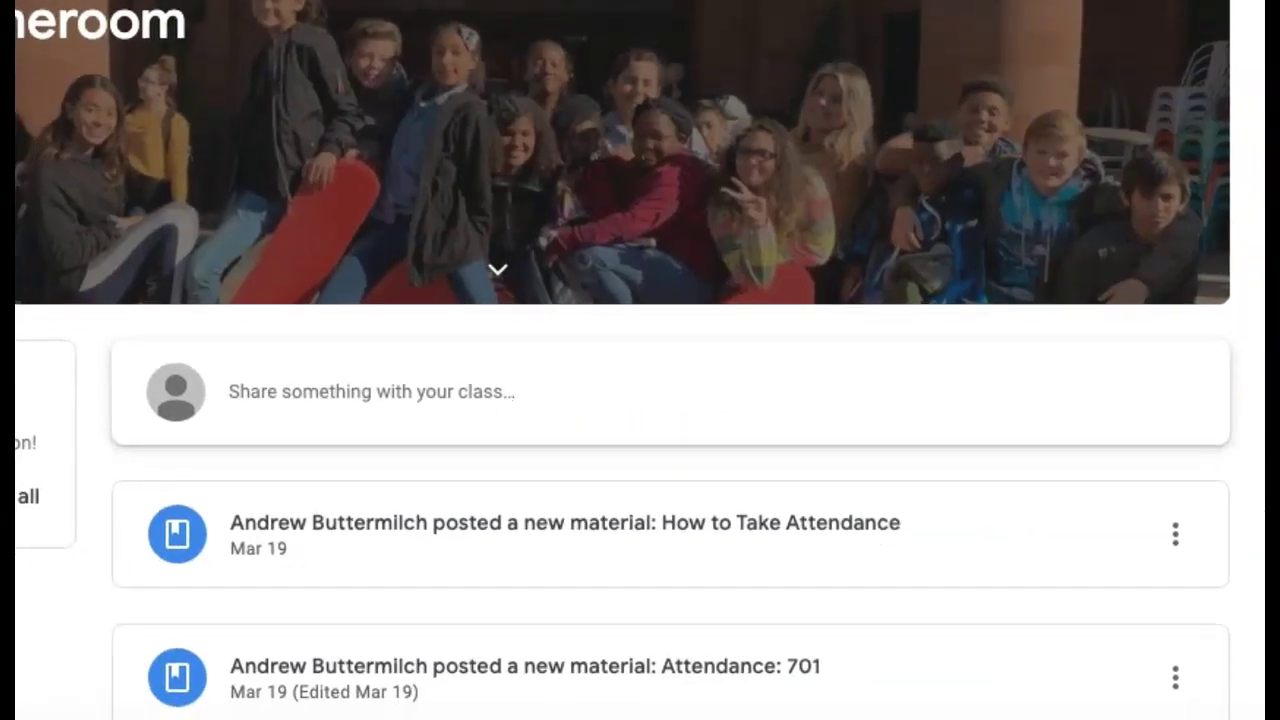
scroll(1044, 448, down, 1)
scroll(1000, 510, up, 1)
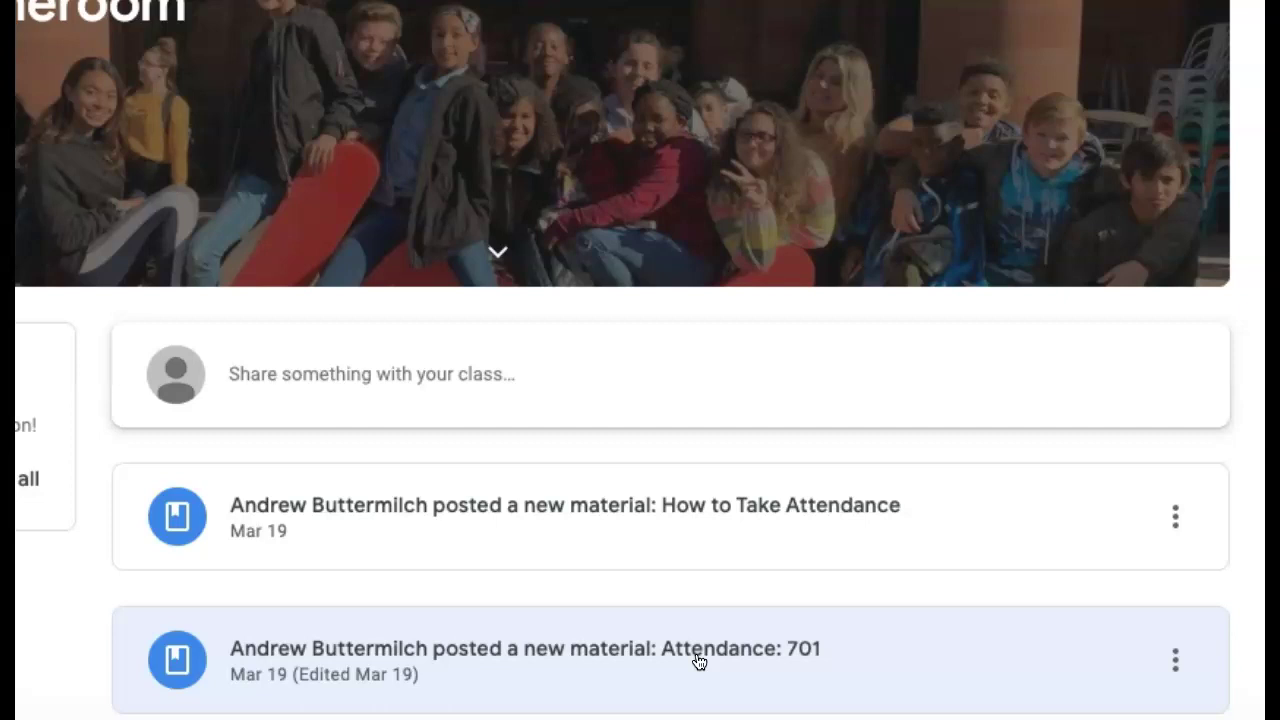
- Open the Attendance: 701 post from the Homeroom class stream
click(698, 662)
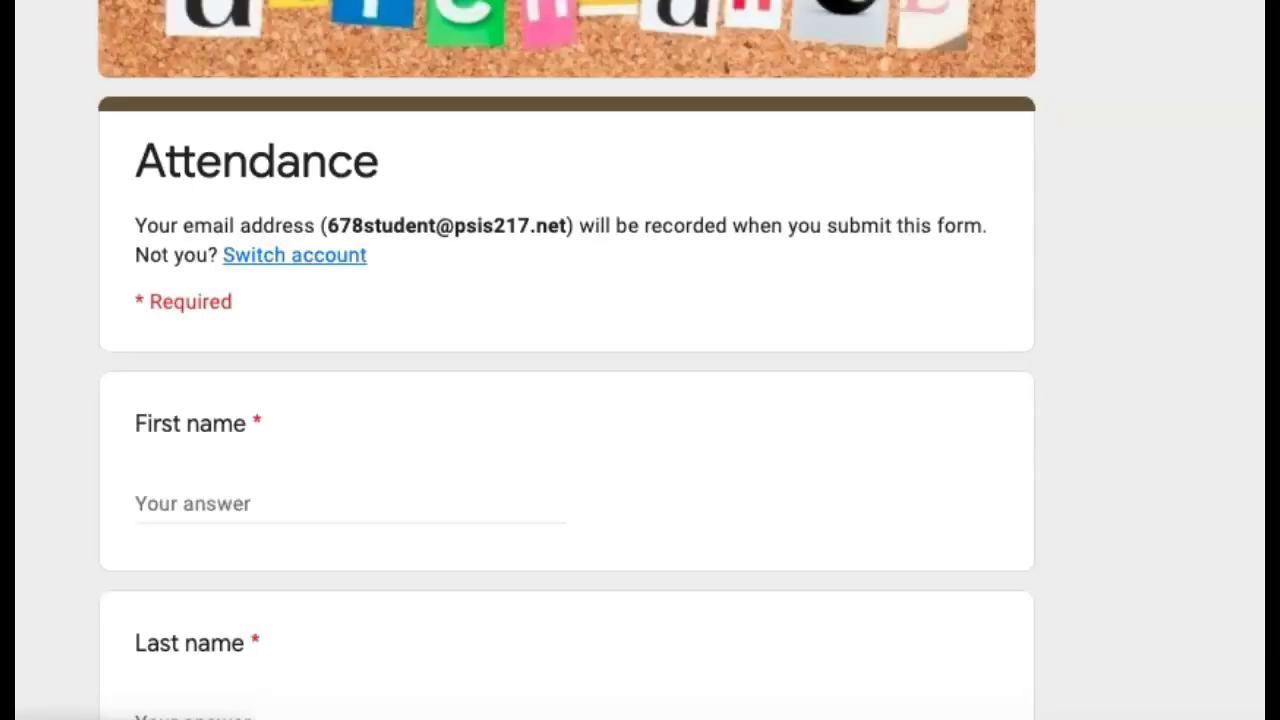
scroll(1061, 144, up, 1)
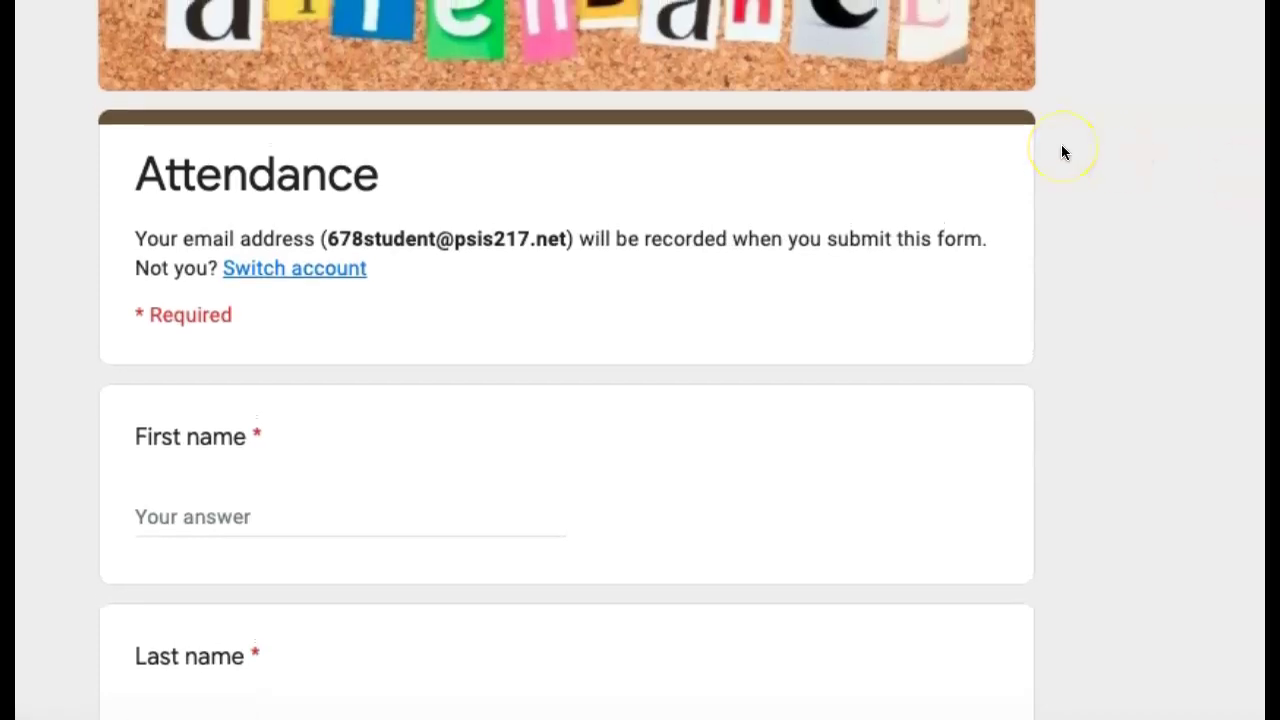
scroll(1080, 135, down, 1)
scroll(1099, 128, up, 2)
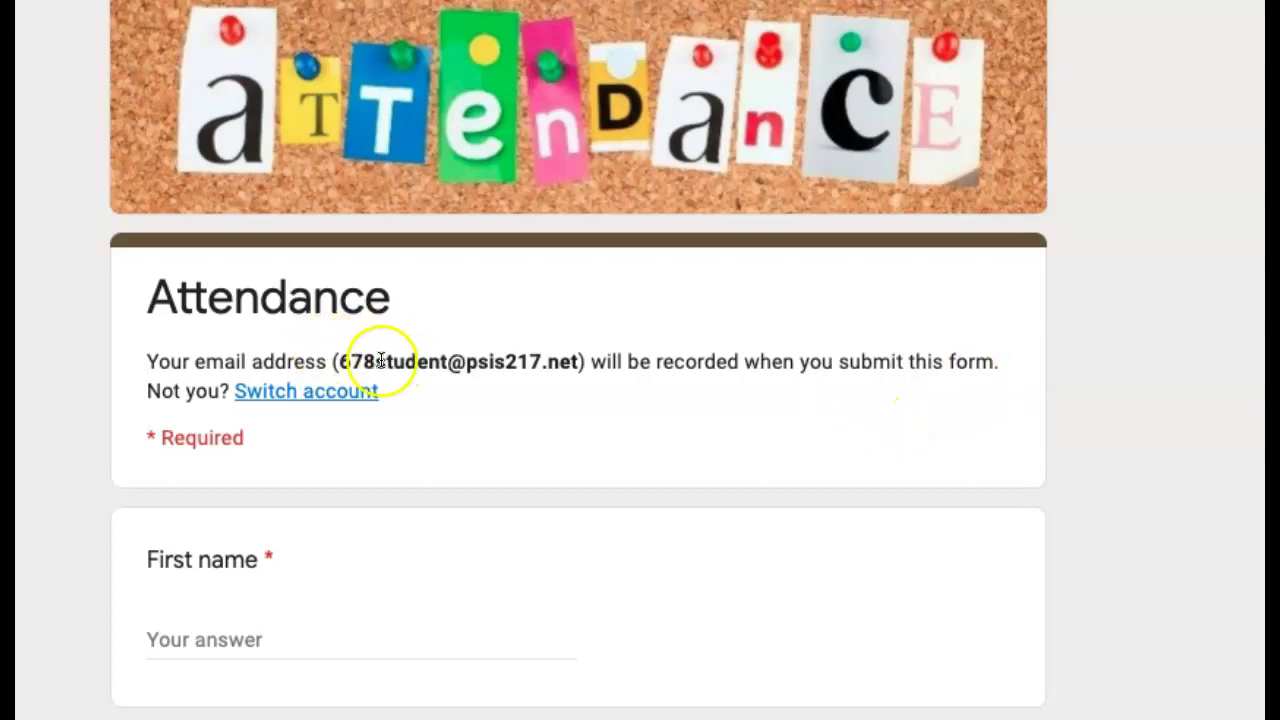
scroll(500, 371, down, 2)
scroll(499, 371, down, 1)
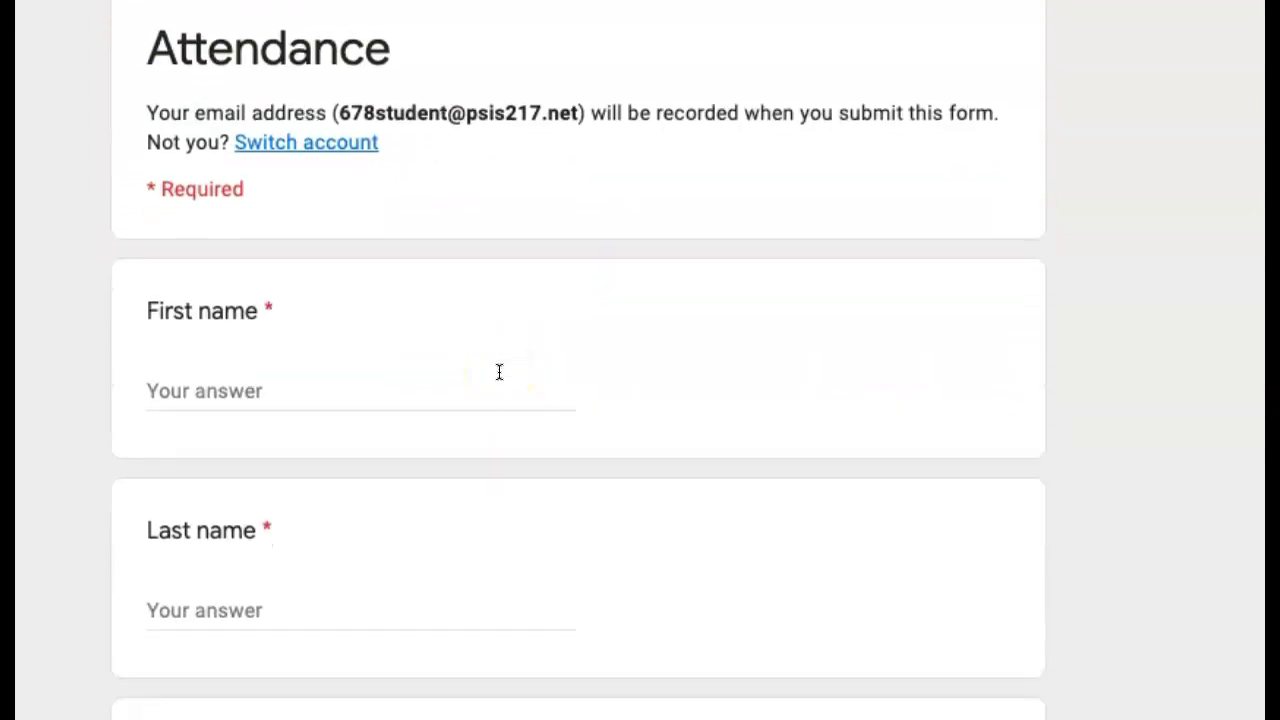
scroll(277, 583, down, 3)
scroll(270, 576, down, 1)
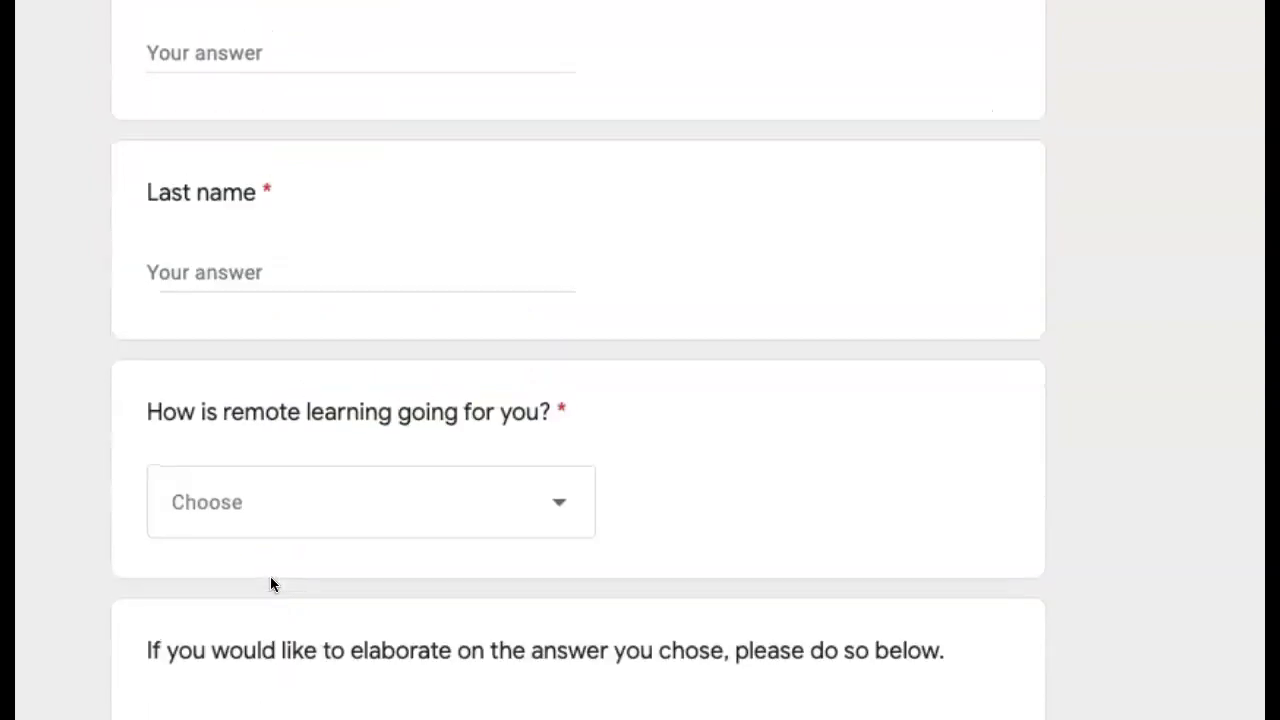
scroll(290, 565, down, 1)
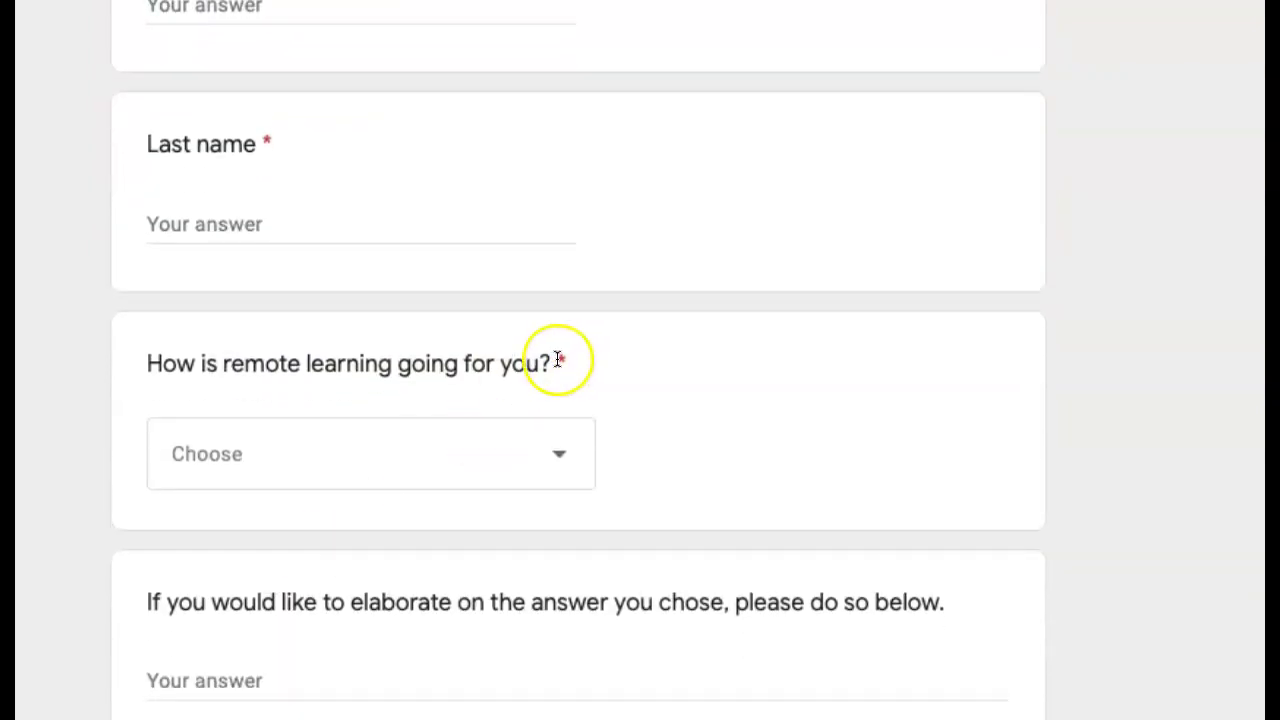
- Preview the remote-learning answer choices, turn on Send me a copy, and submit the form
click(561, 463)
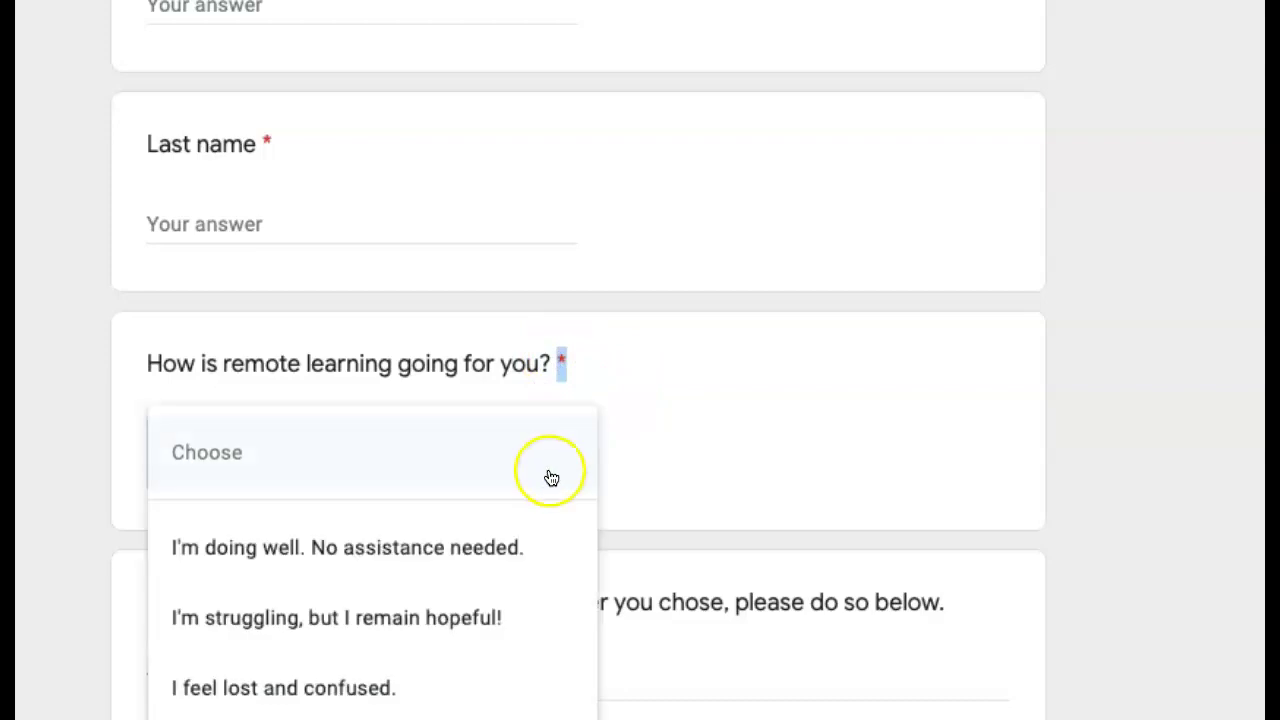
click(834, 357)
scroll(834, 357, down, 3)
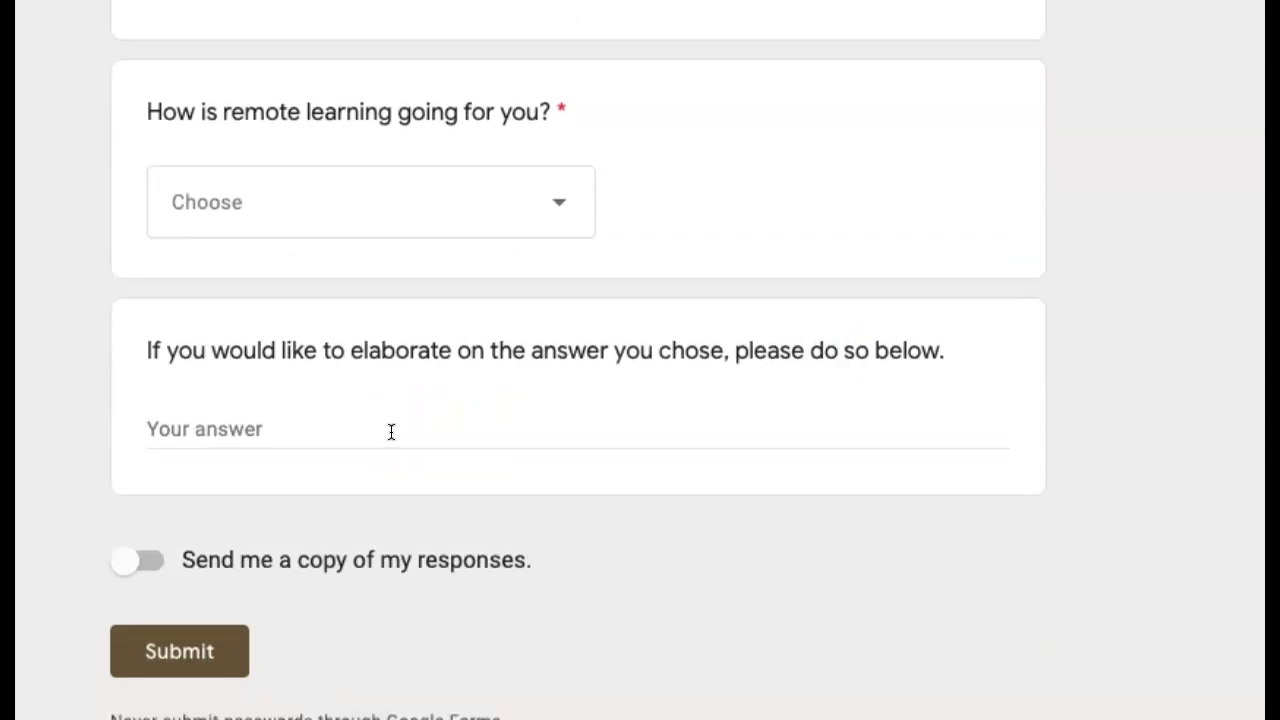
click(130, 562)
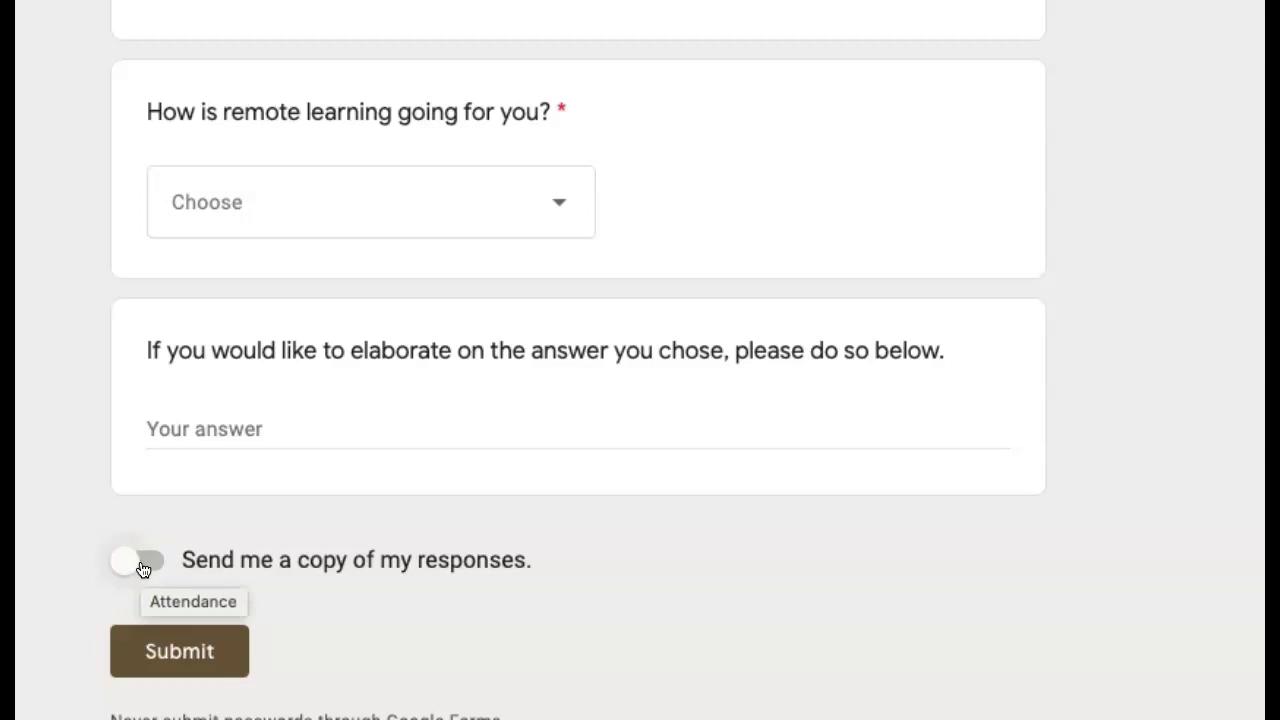
click(175, 648)
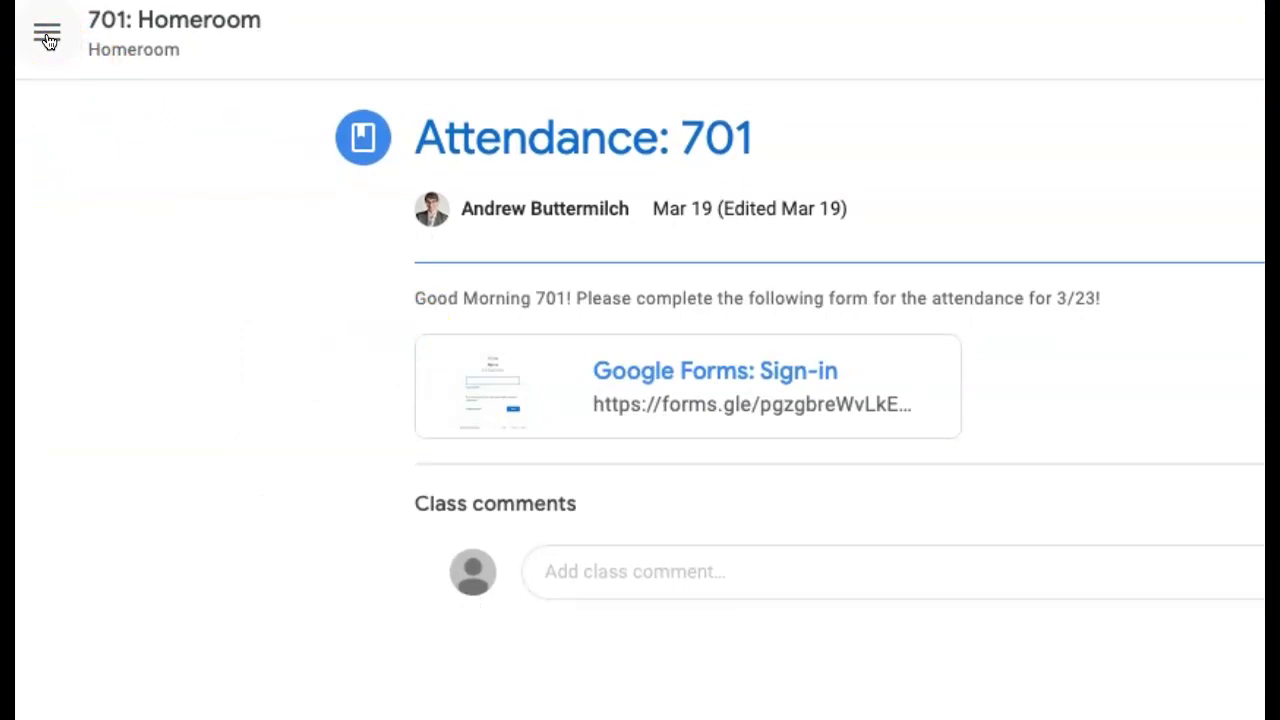
- Join the 701: U.S. History #1 class from Classes and scroll its stream to the Chains study guide
click(47, 38)
click(104, 42)
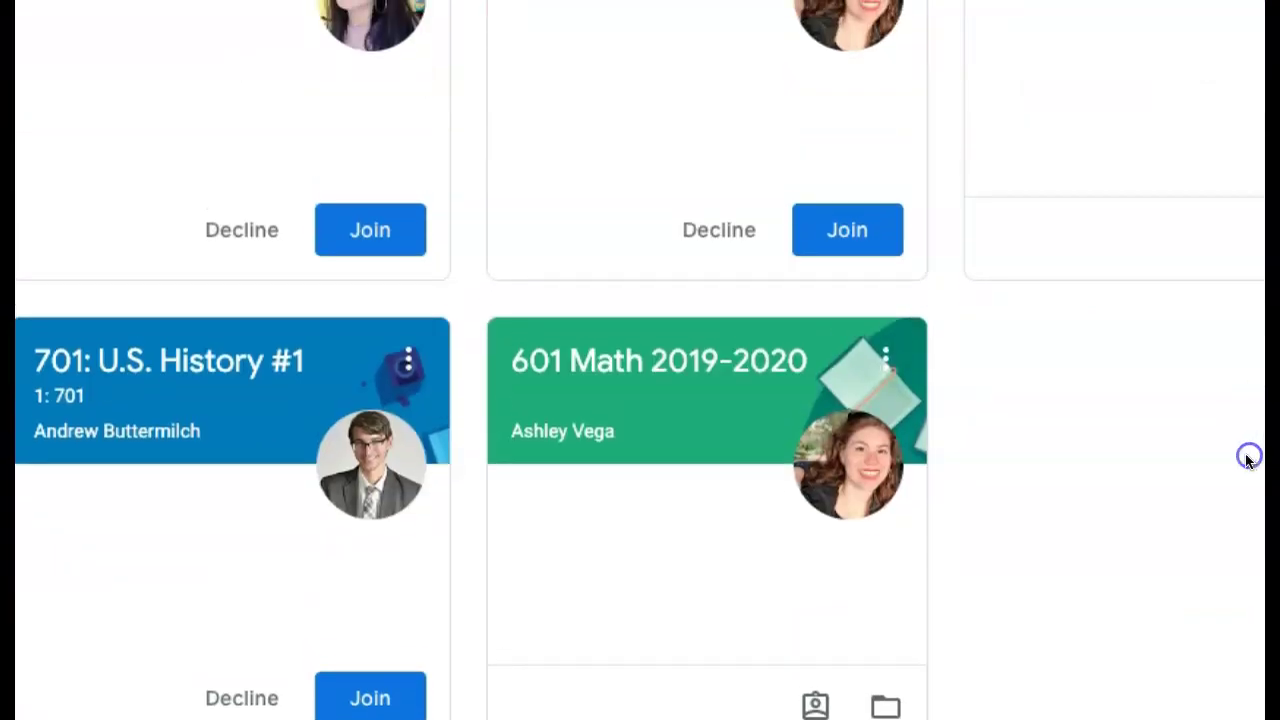
click(388, 700)
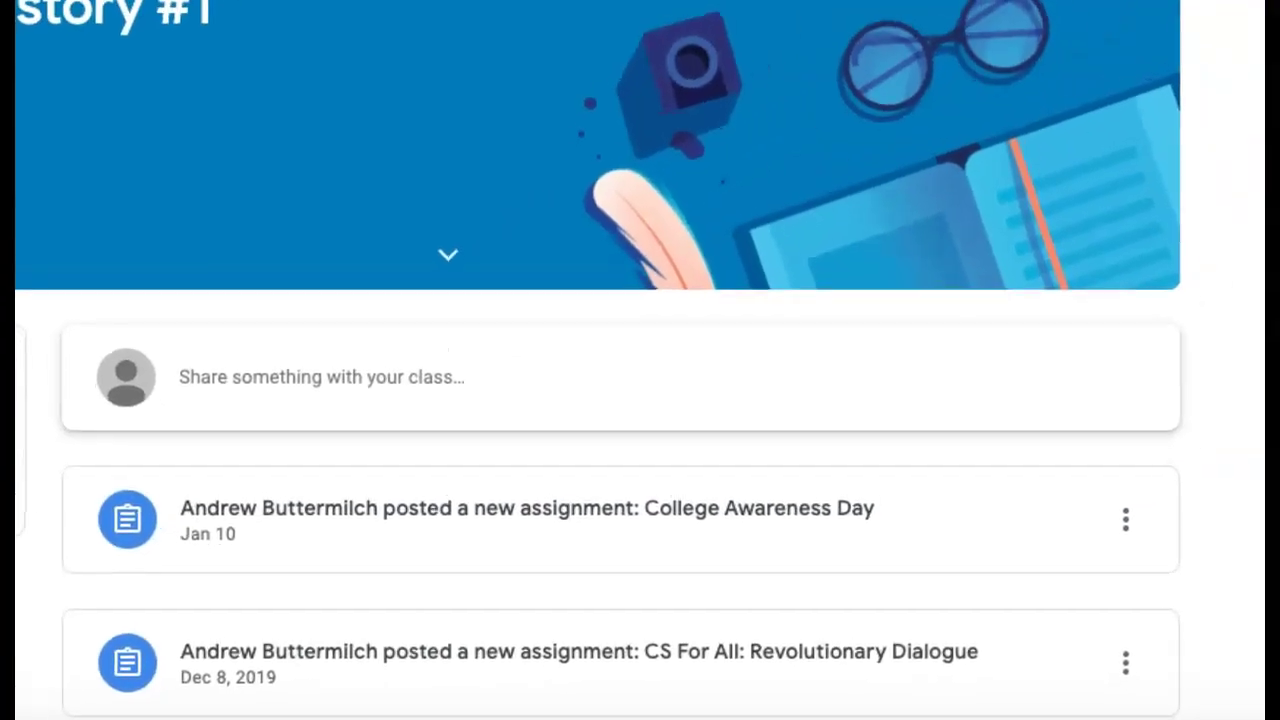
scroll(886, 517, down, 1)
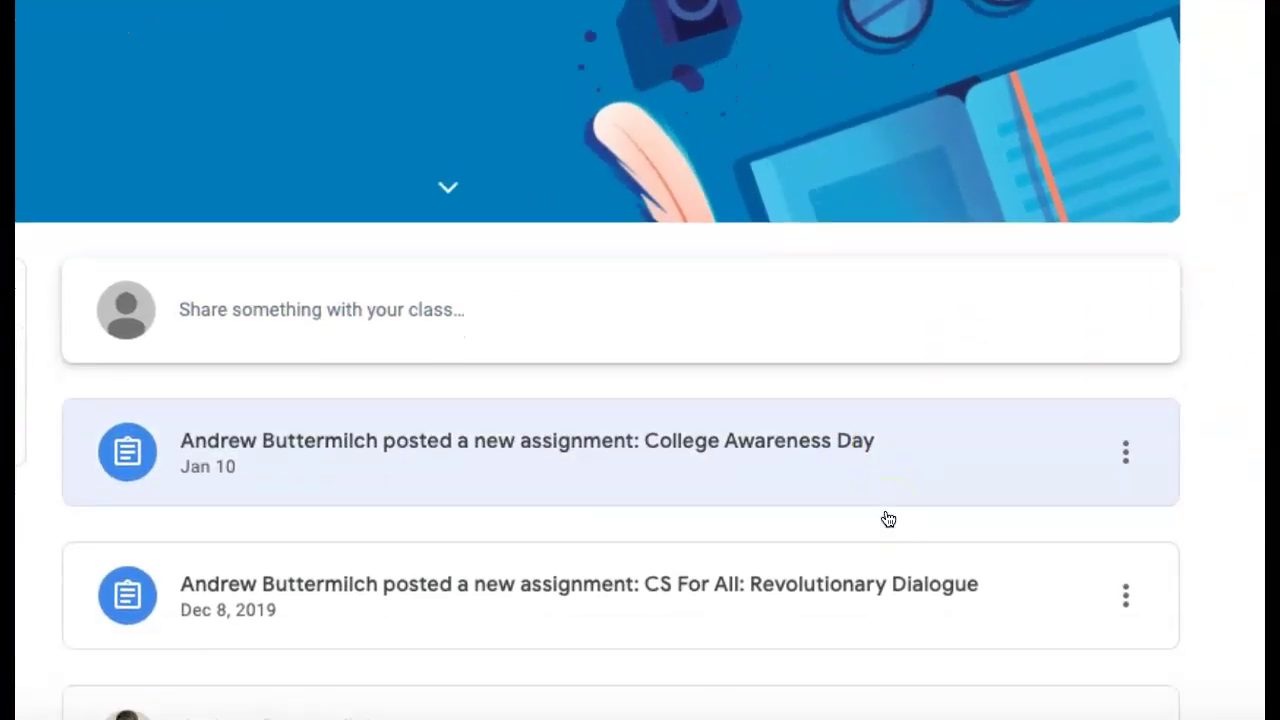
scroll(888, 519, down, 3)
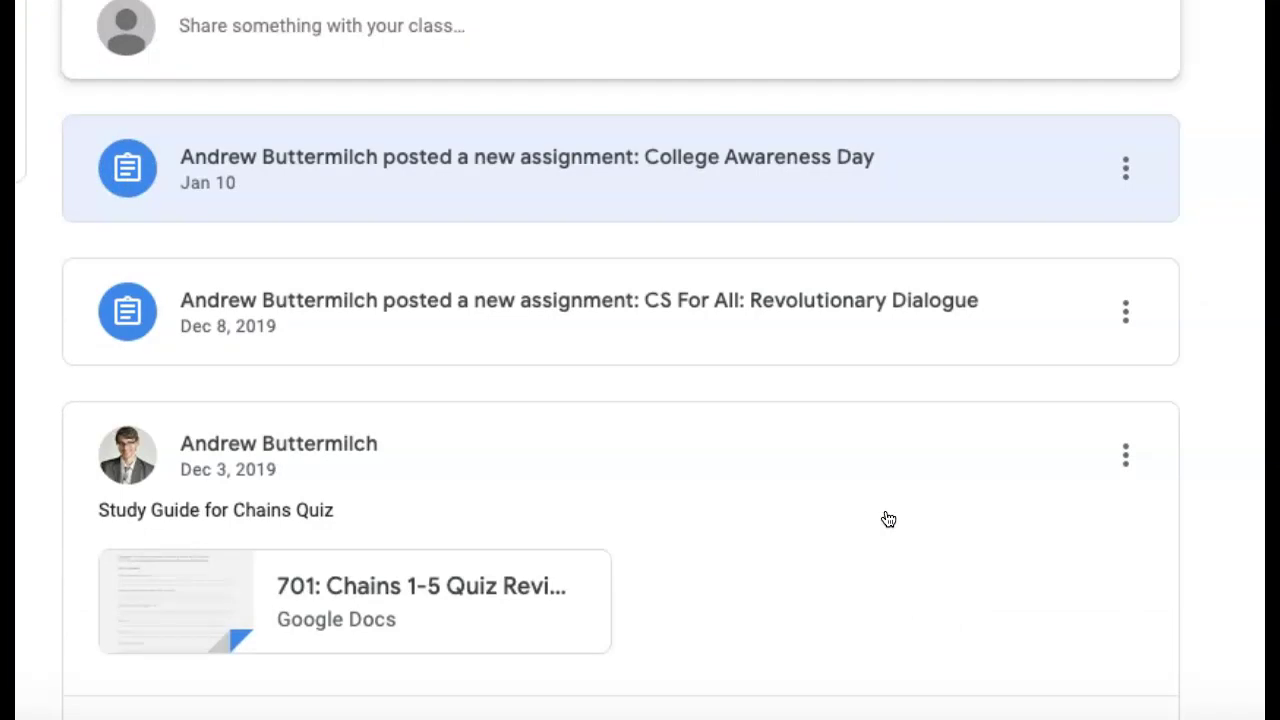
scroll(886, 517, down, 1)
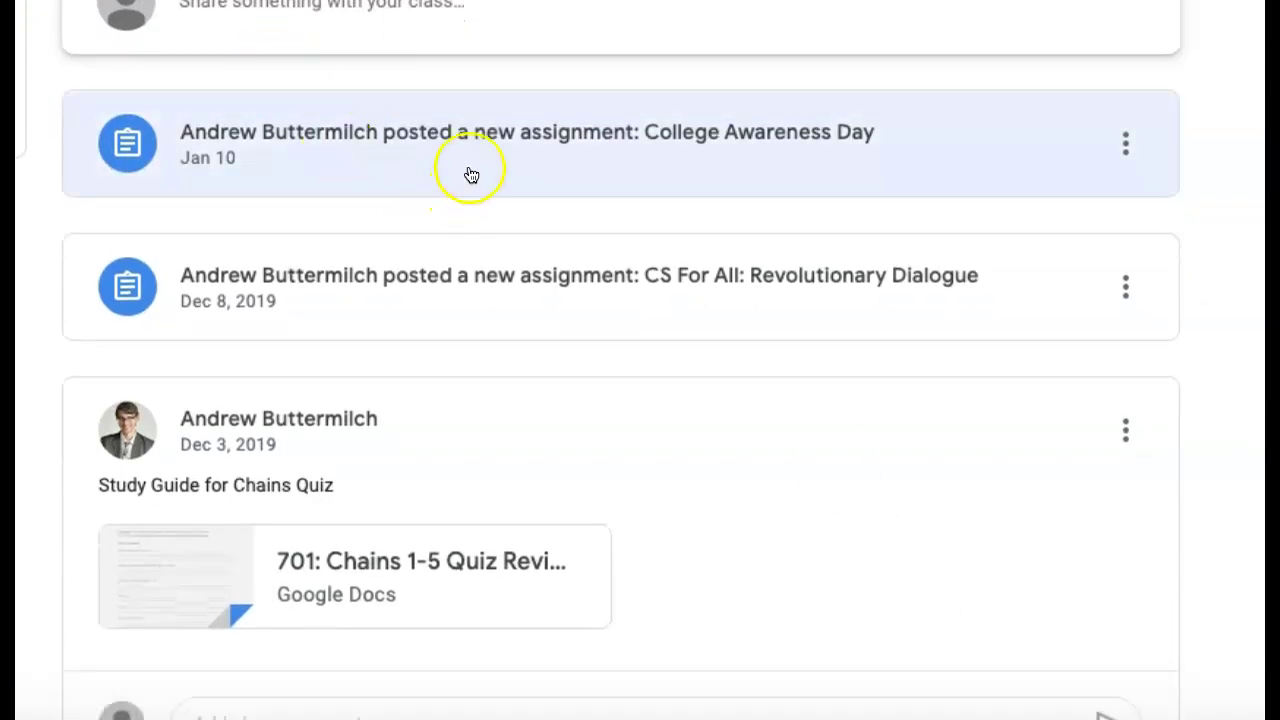
scroll(394, 591, down, 1)
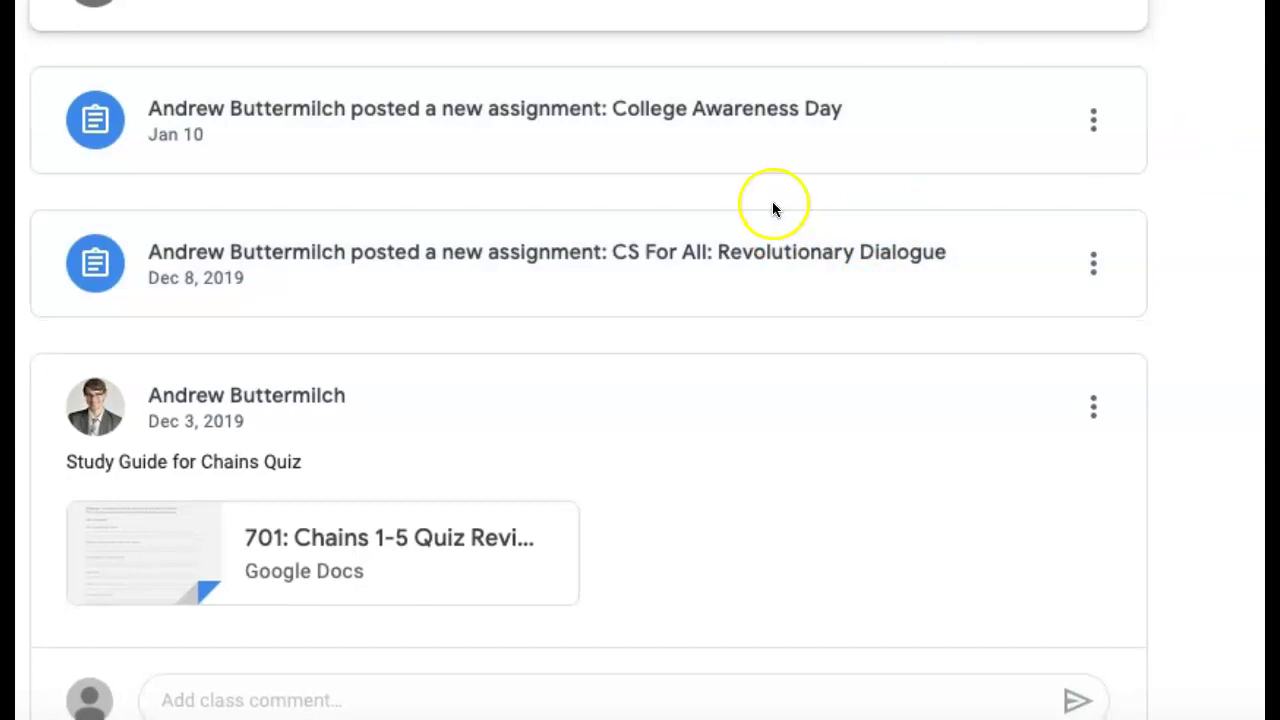
scroll(769, 369, down, 3)
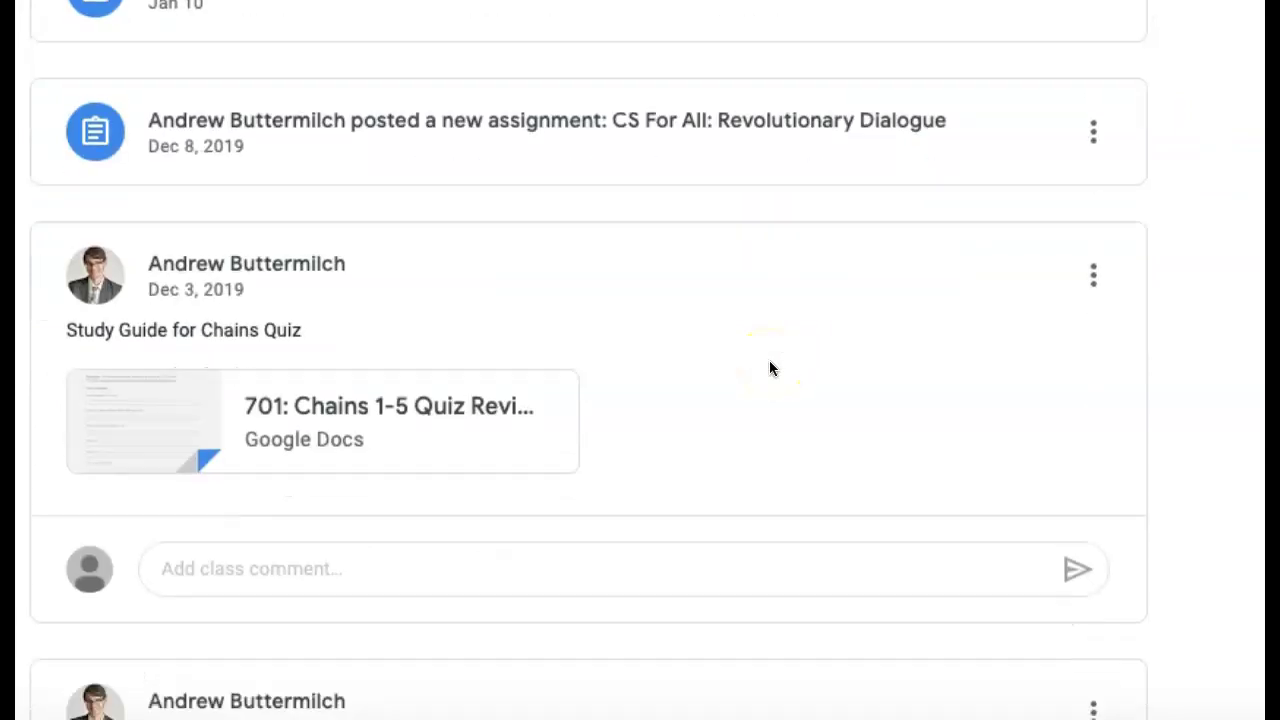
scroll(620, 340, down, 1)
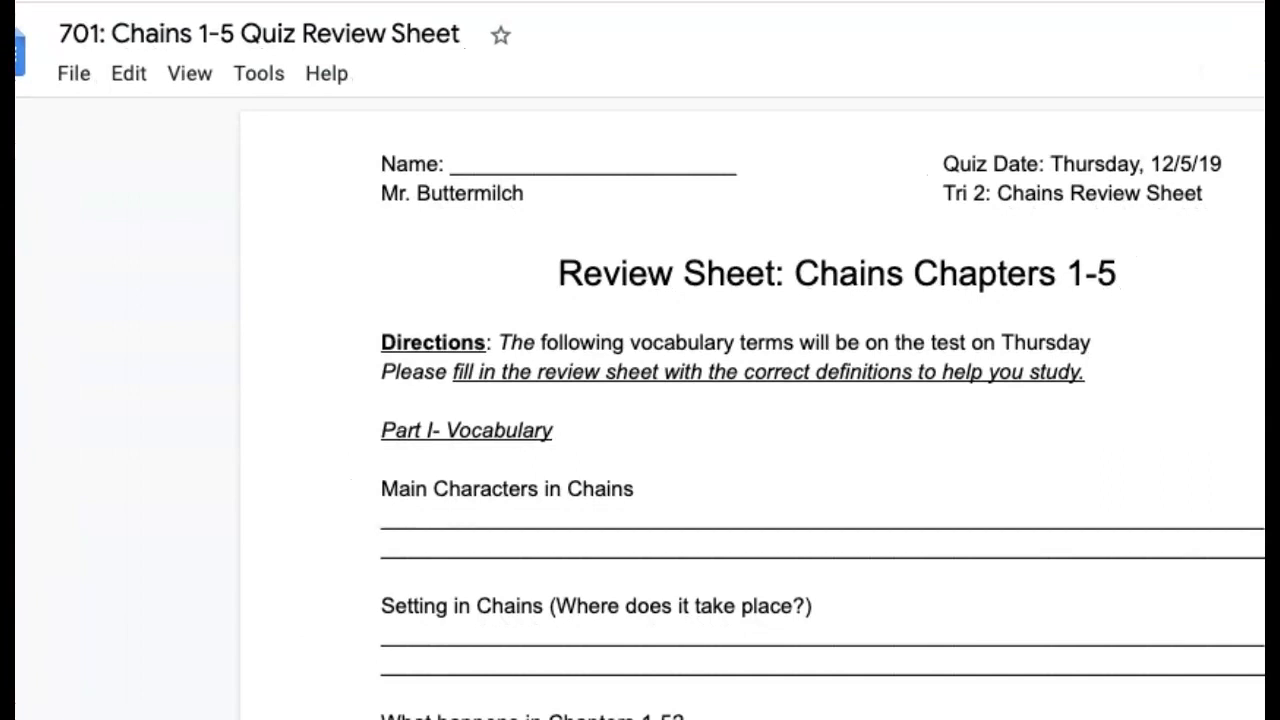
- Show the outline and scroll through the Chains Chapters 1-5 review sheet and back up
click(790, 213)
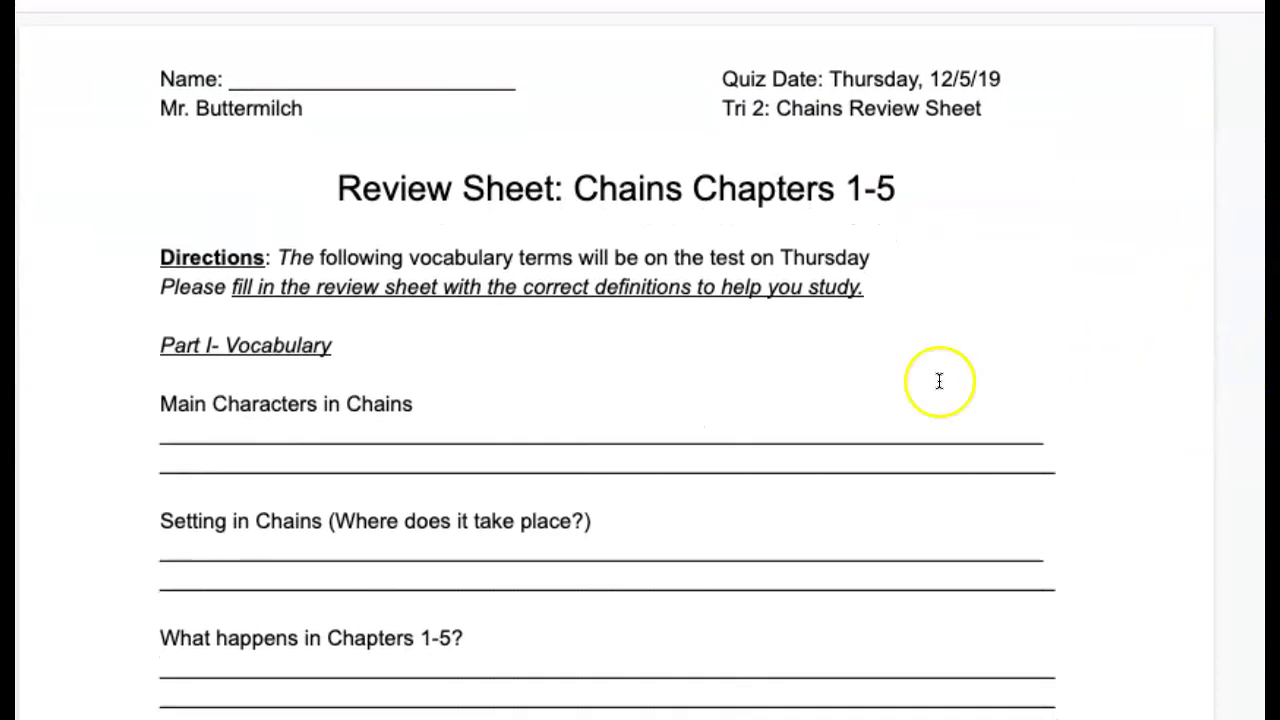
scroll(877, 392, down, 7)
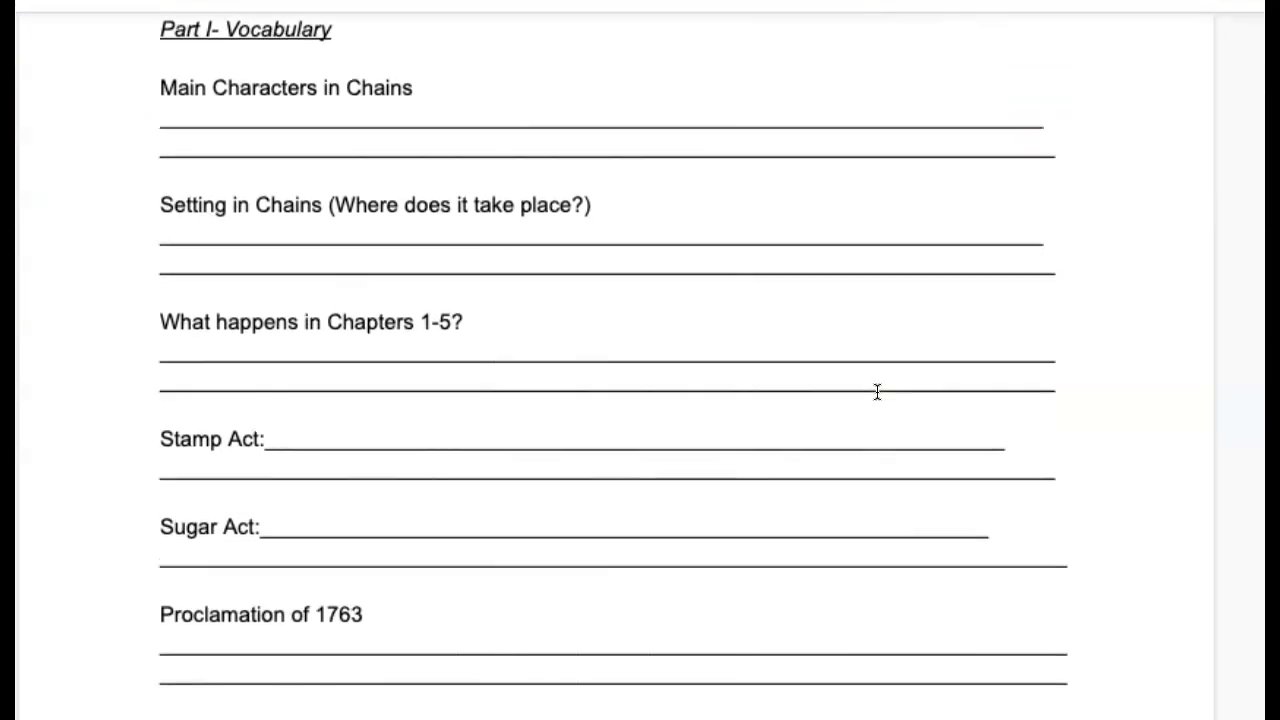
scroll(877, 392, down, 1)
scroll(877, 392, up, 10)
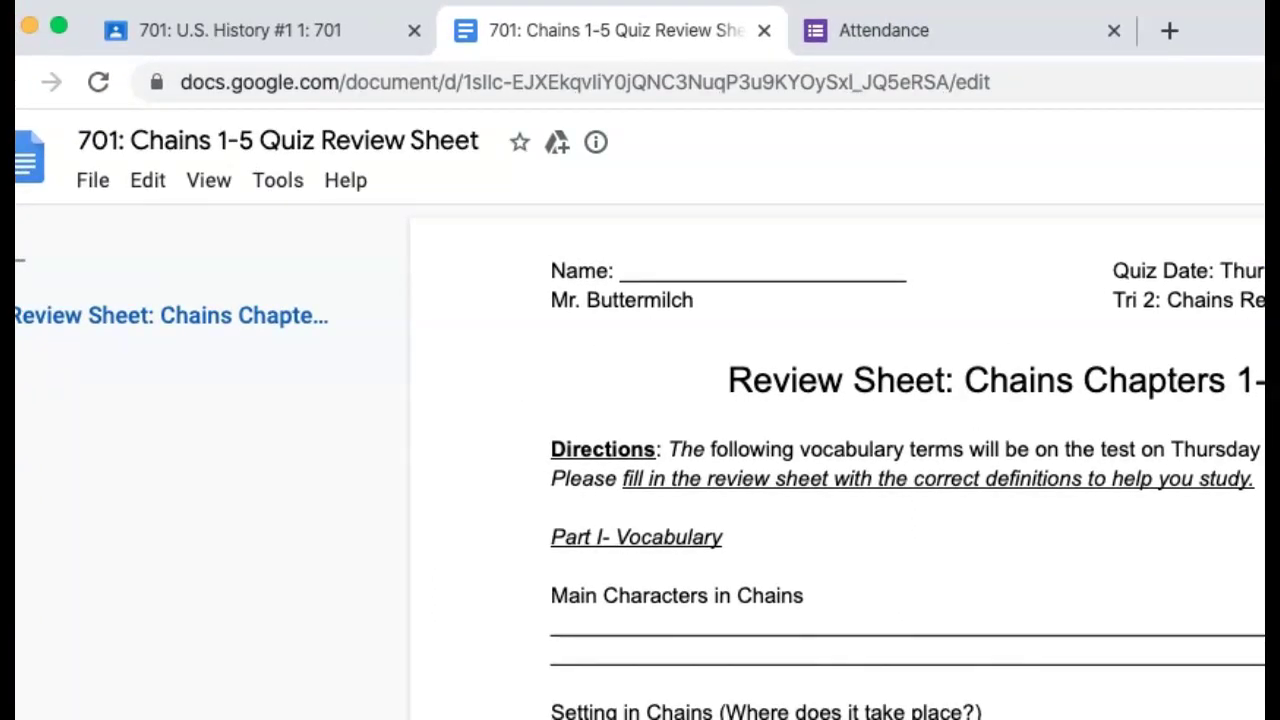
- Close the review sheet, return to Classes, and join the 601 Math 2019-2020 class
click(764, 36)
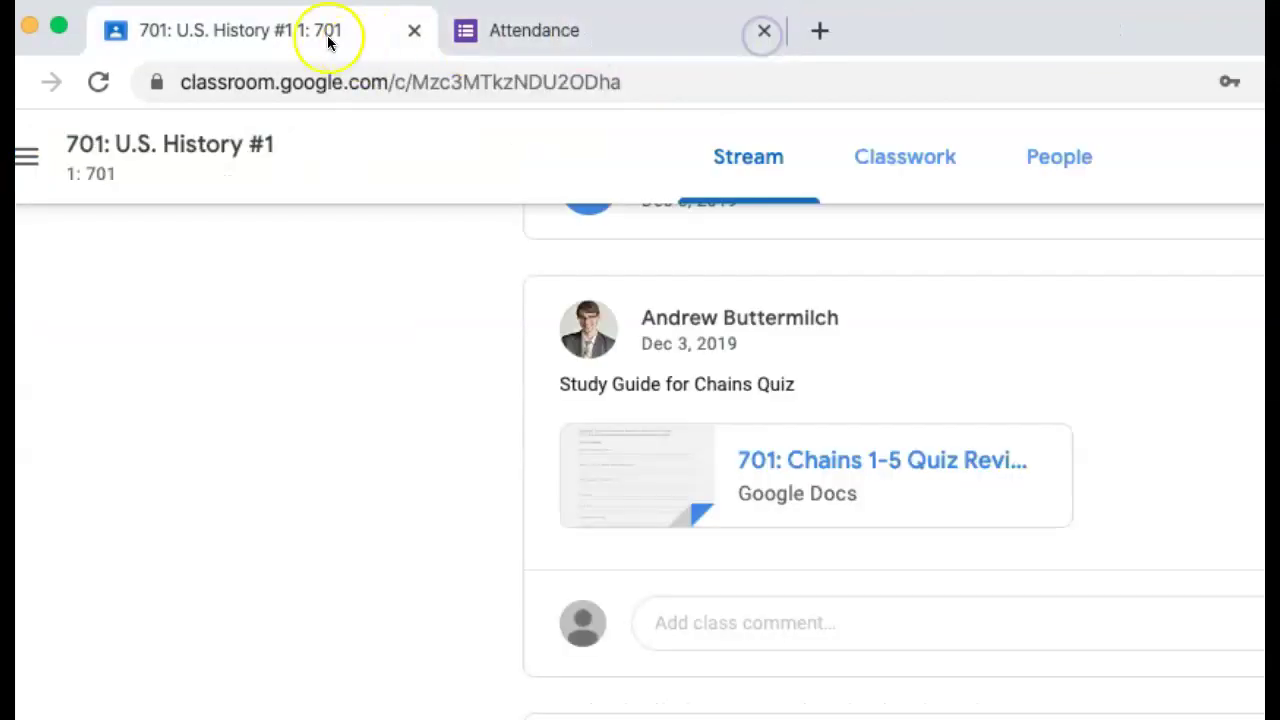
click(26, 157)
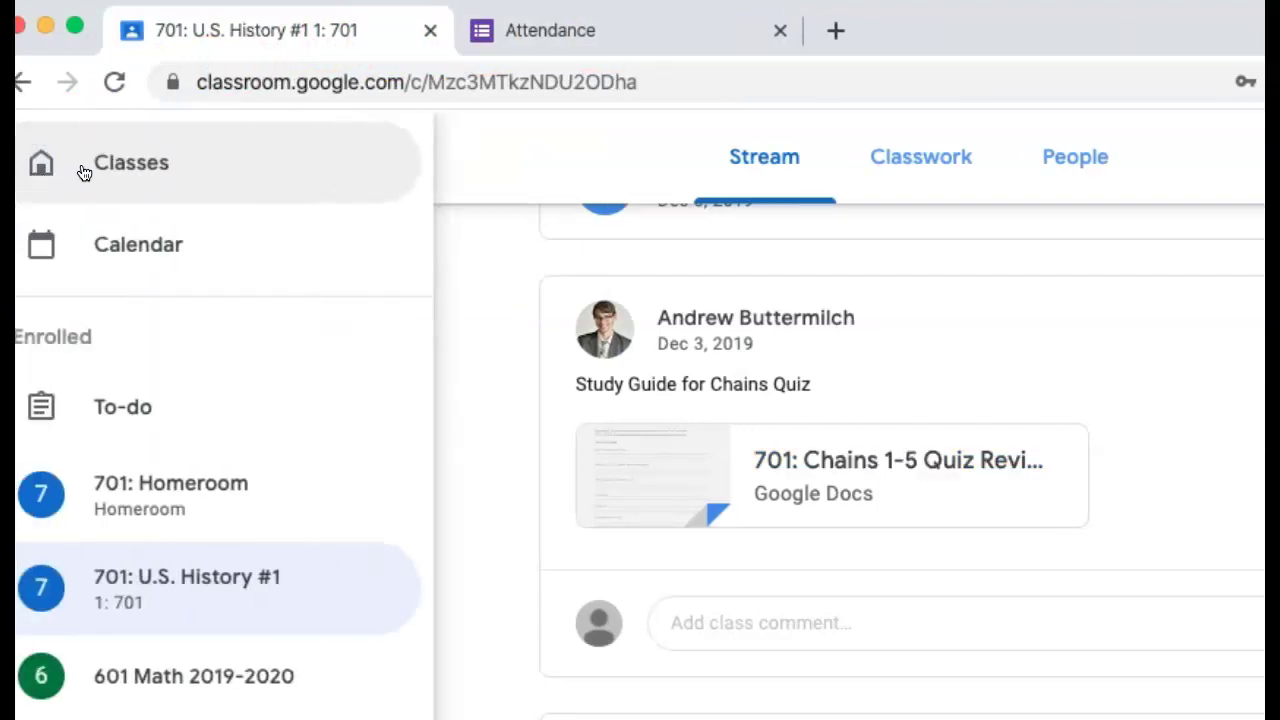
click(84, 170)
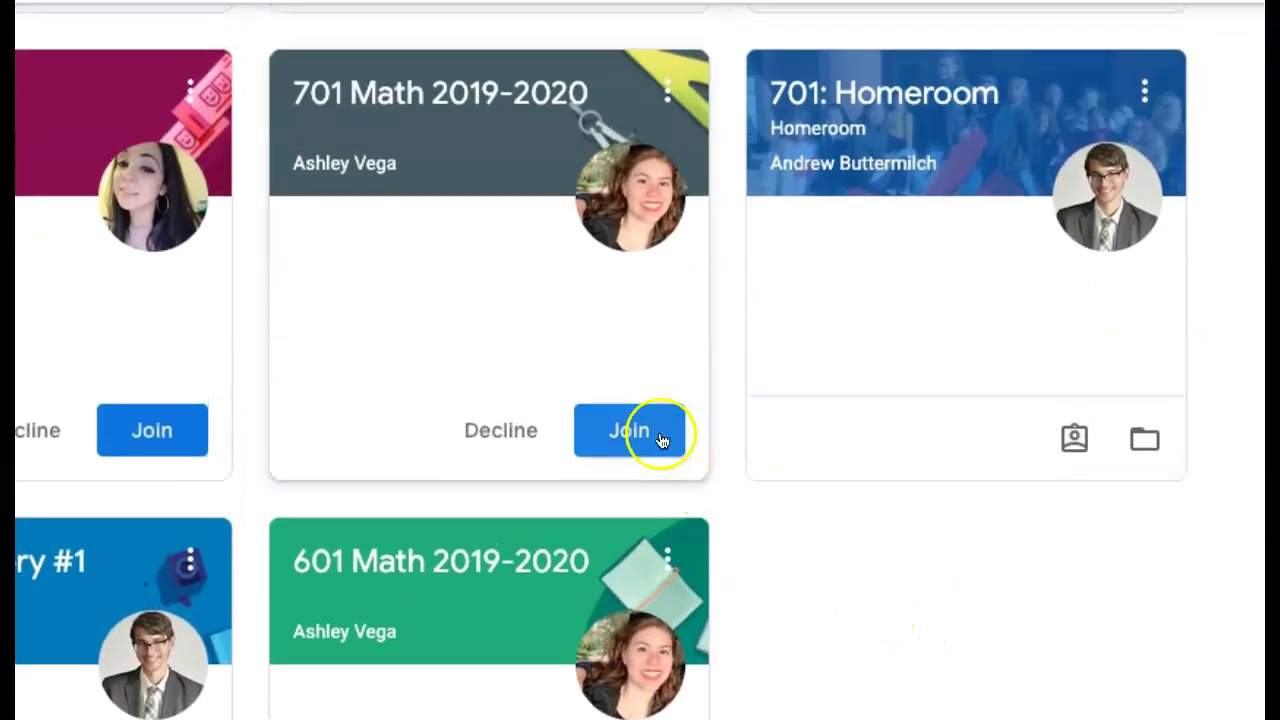
click(655, 295)
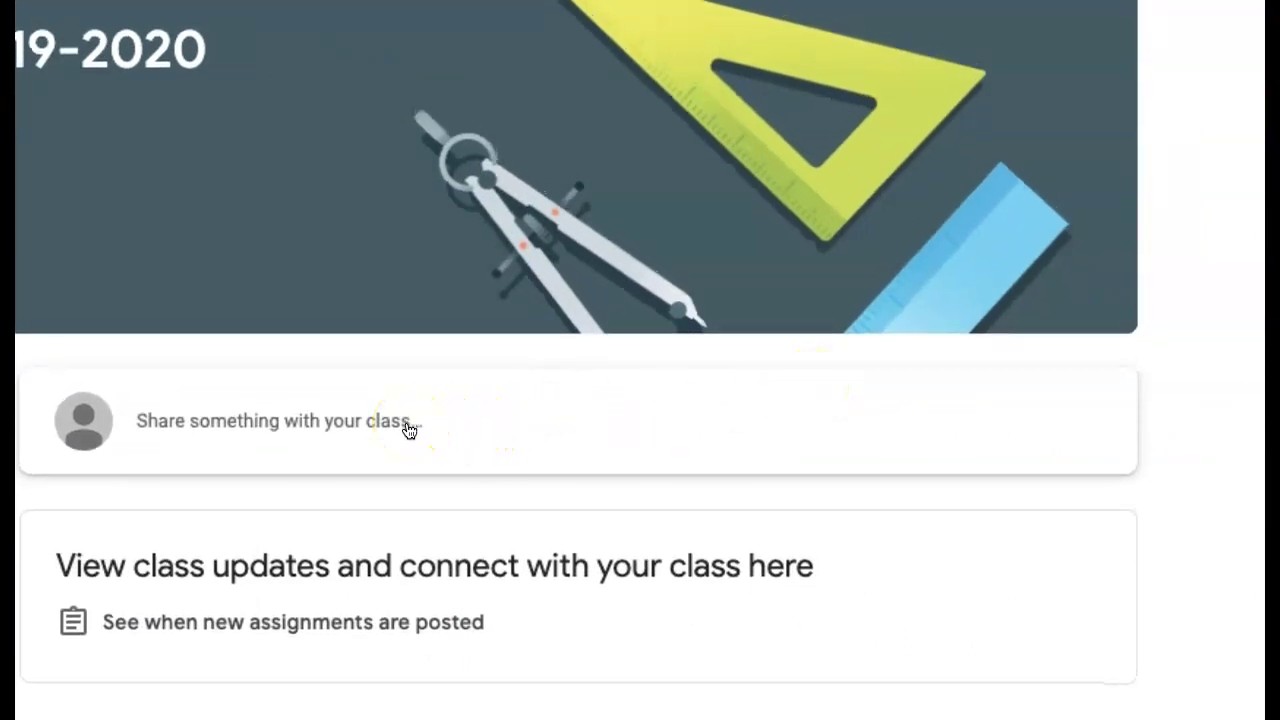
- Post the announcement 'This is a sample.' to the 701 Math 2019-2020 stream
click(372, 428)
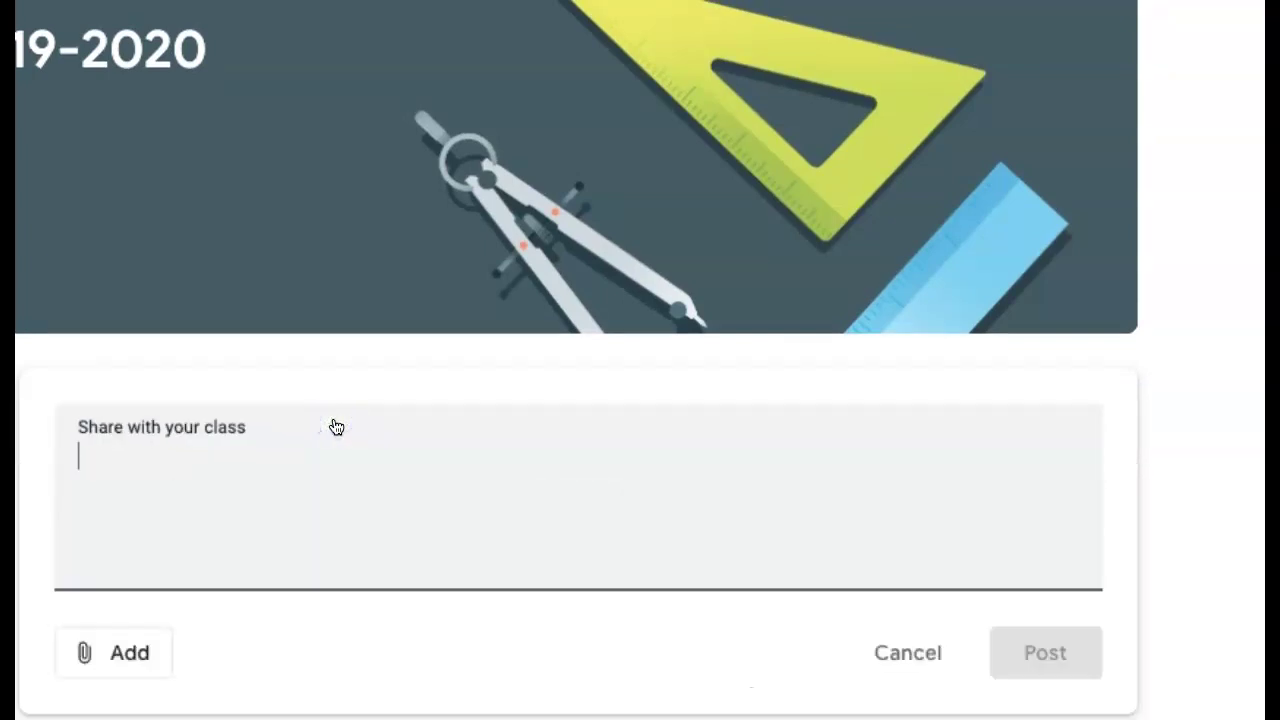
text(This is a as)
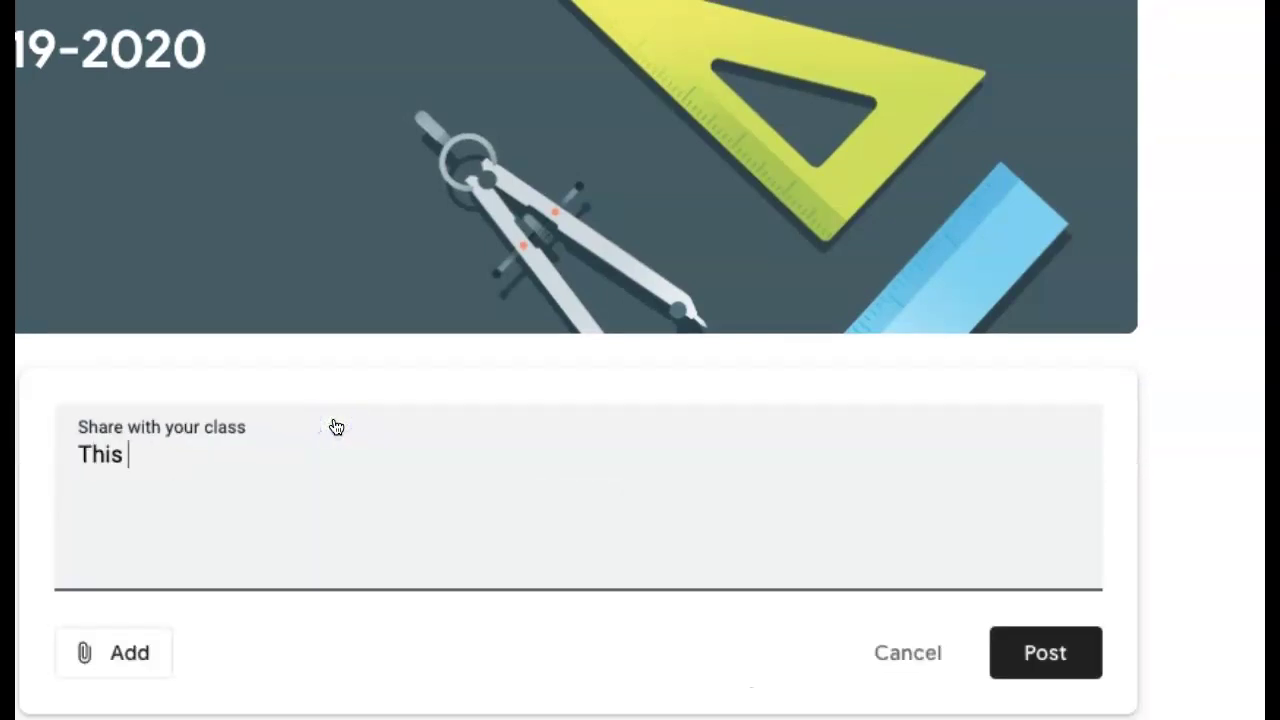
key(BackSpace)
key(BackSpace)
text(smap)
key(BackSpace)
key(BackSpace)
key(BackSpace)
text(anpkle)
key(BackSpace)
key(BackSpace)
key(BackSpace)
key(BackSpace)
key(BackSpace)
text(mpl)
key(BackSpace)
text(ple.)
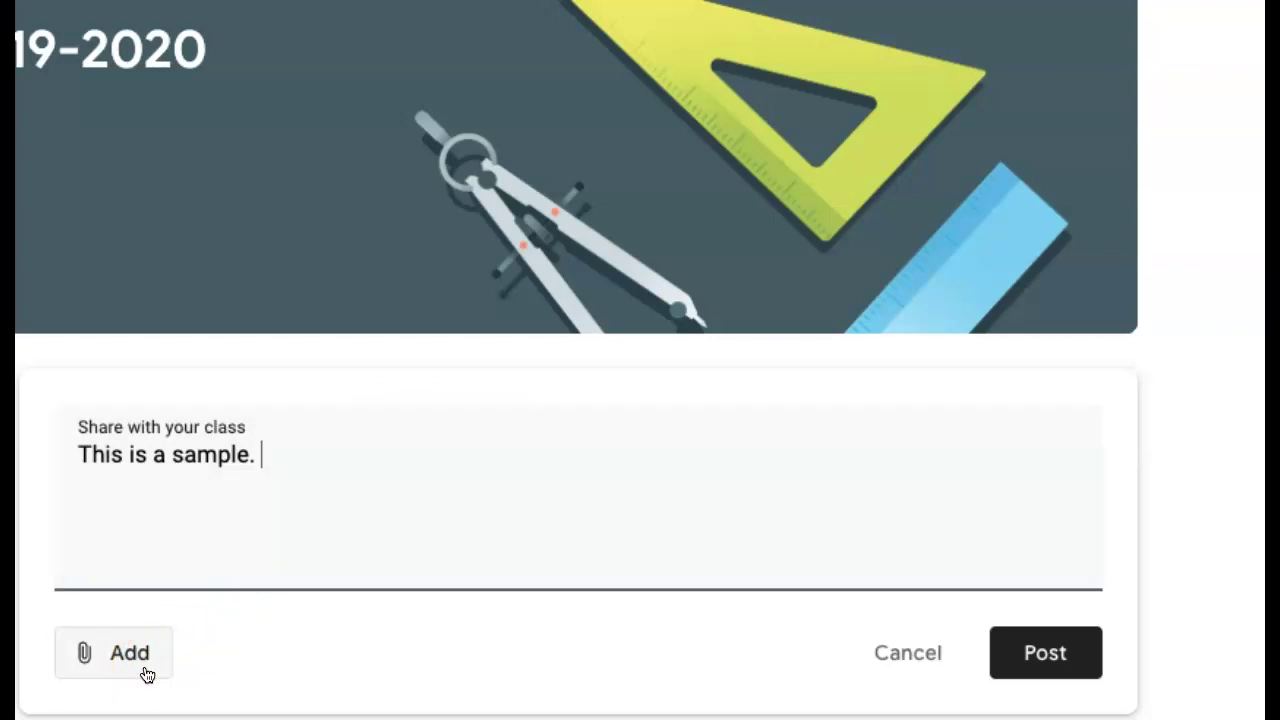
click(1046, 664)
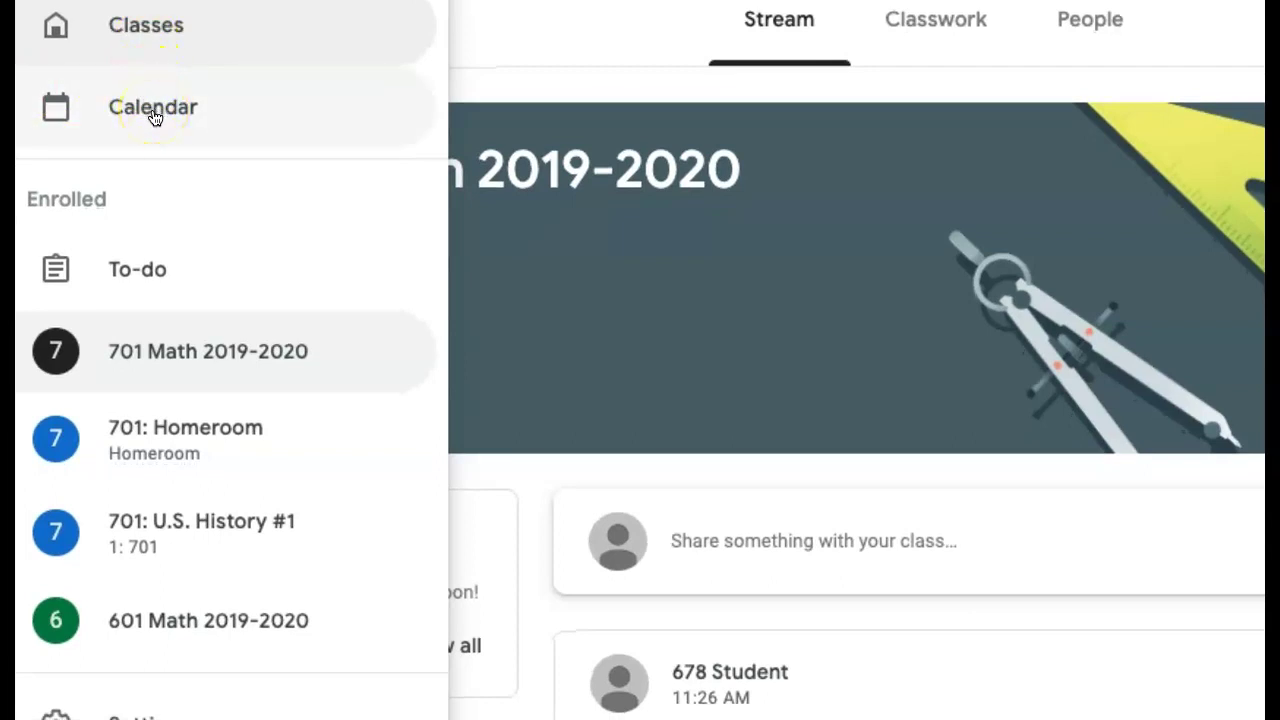
- Open the class calendar from the Classroom drawer
click(153, 112)
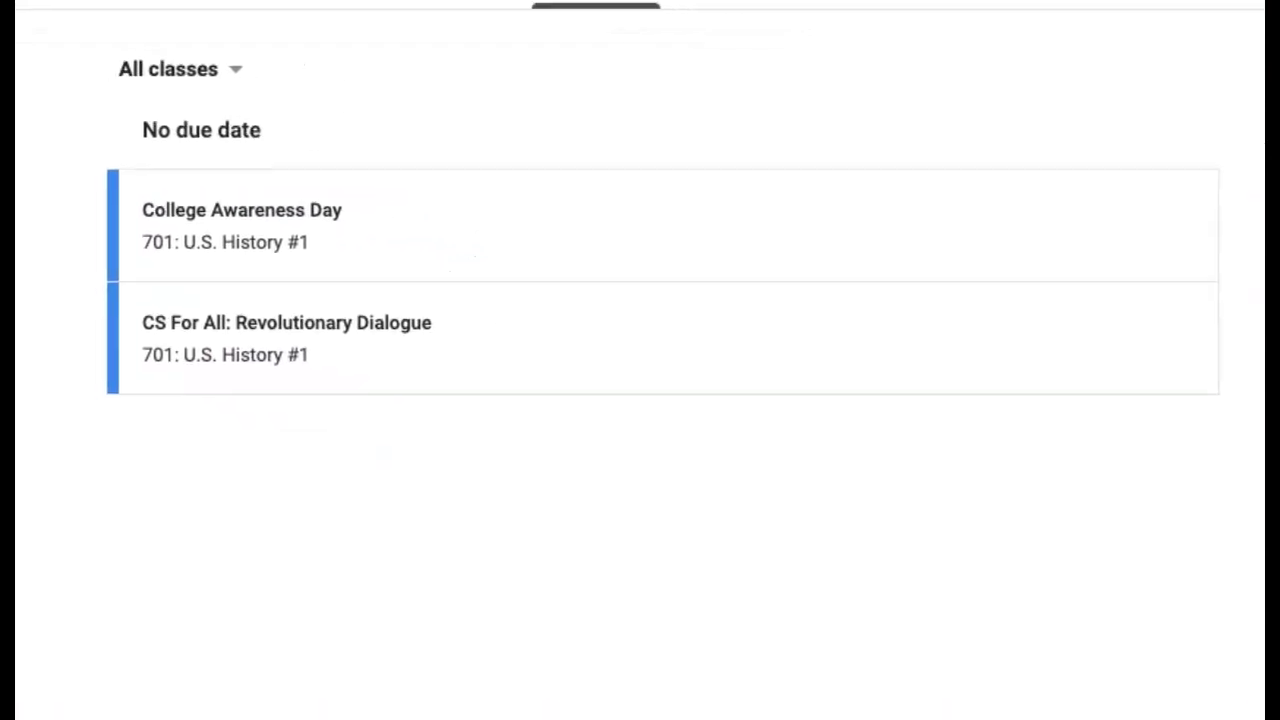
- Filter the assigned work list to 701: U.S. History #1
click(227, 64)
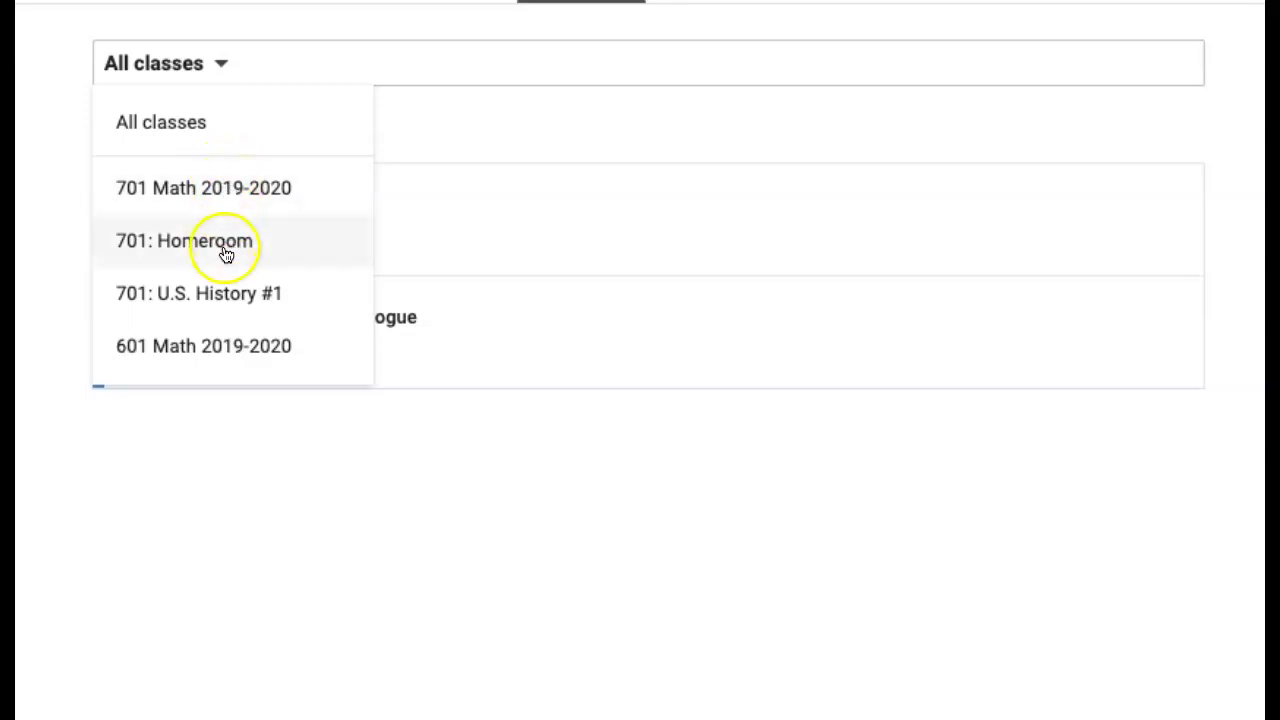
click(227, 298)
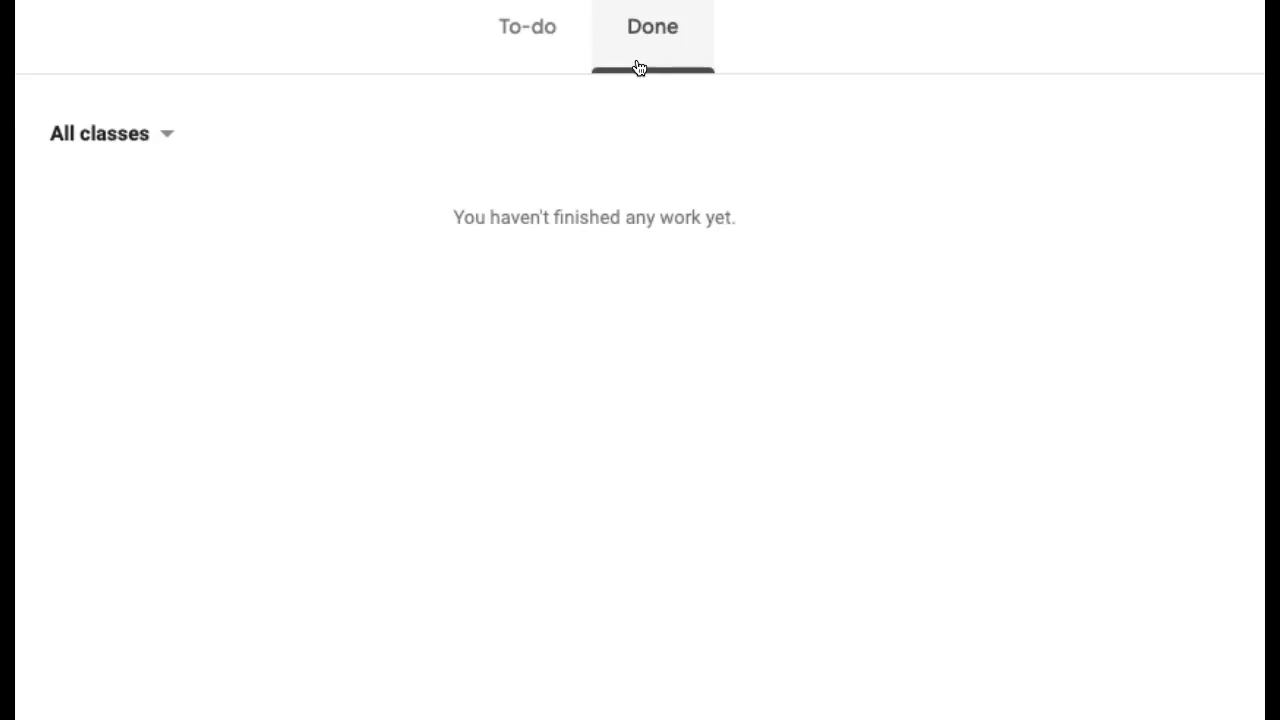
- Revisit the To-do and empty Done lists, then show the signed-in Google account panel
click(523, 30)
click(651, 34)
click(657, 29)
click(670, 50)
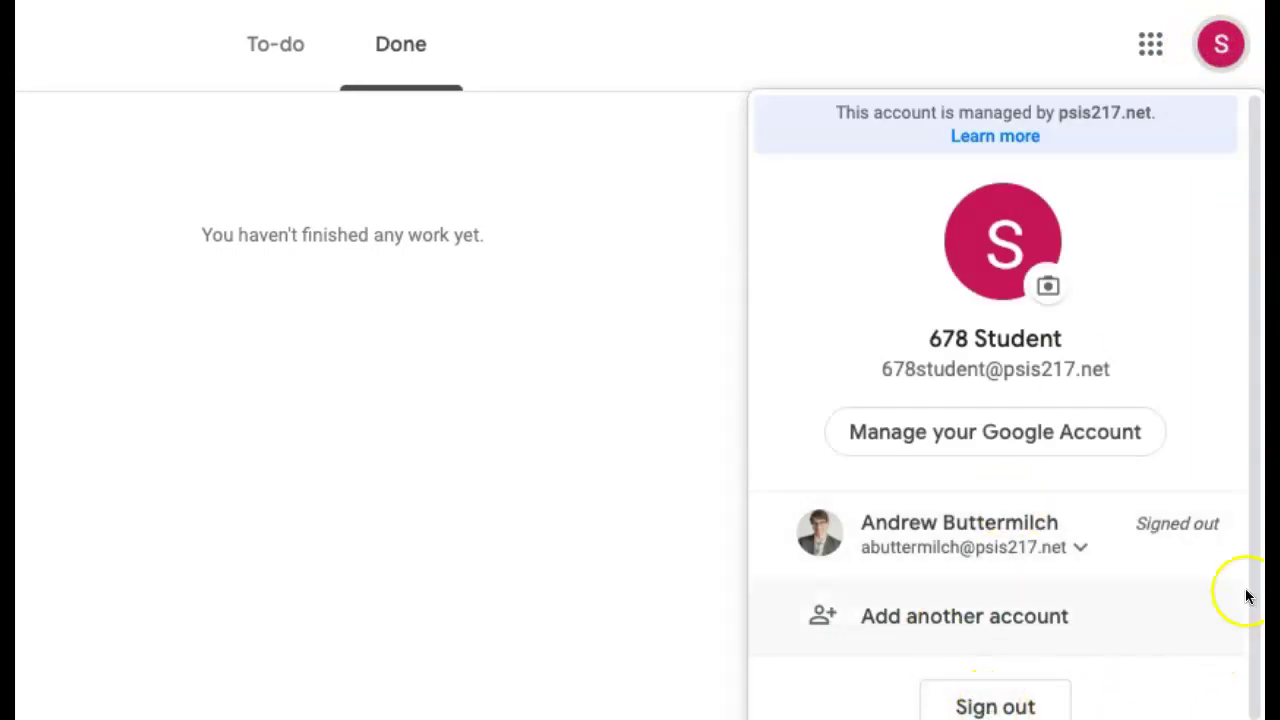
scroll(1255, 590, down, 1)
scroll(1255, 590, up, 1)
click(475, 516)
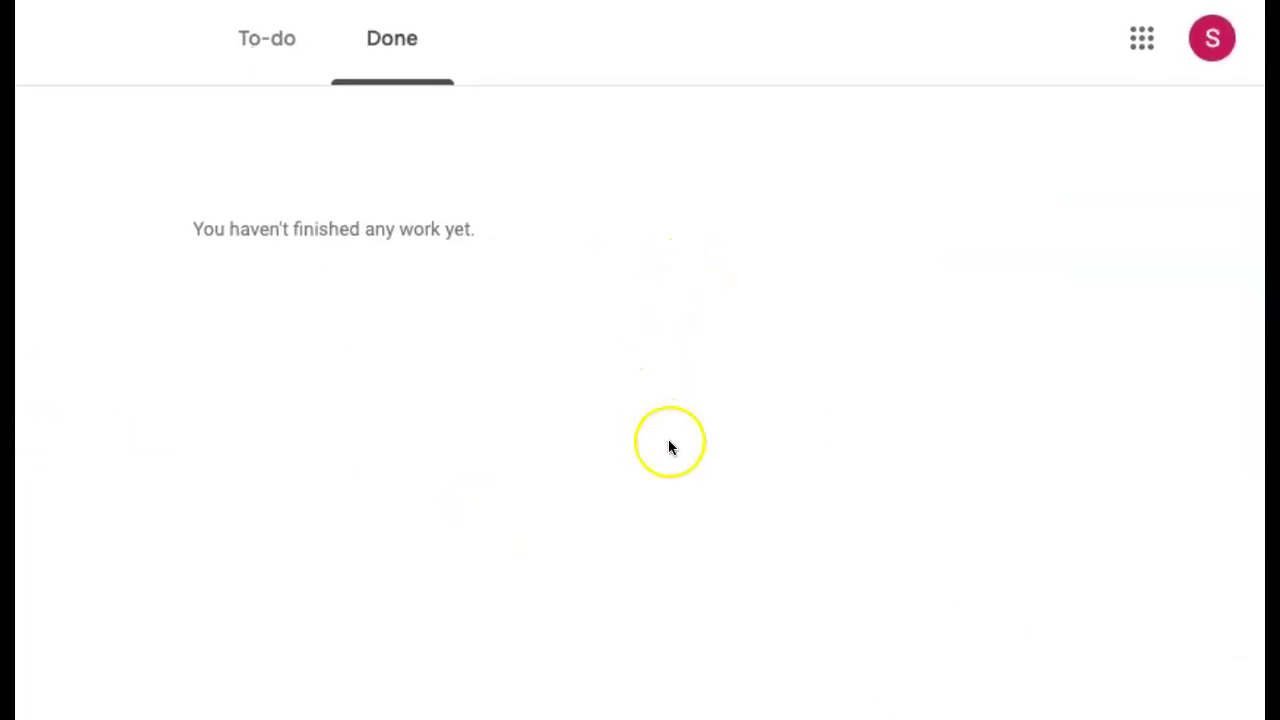
click(1213, 45)
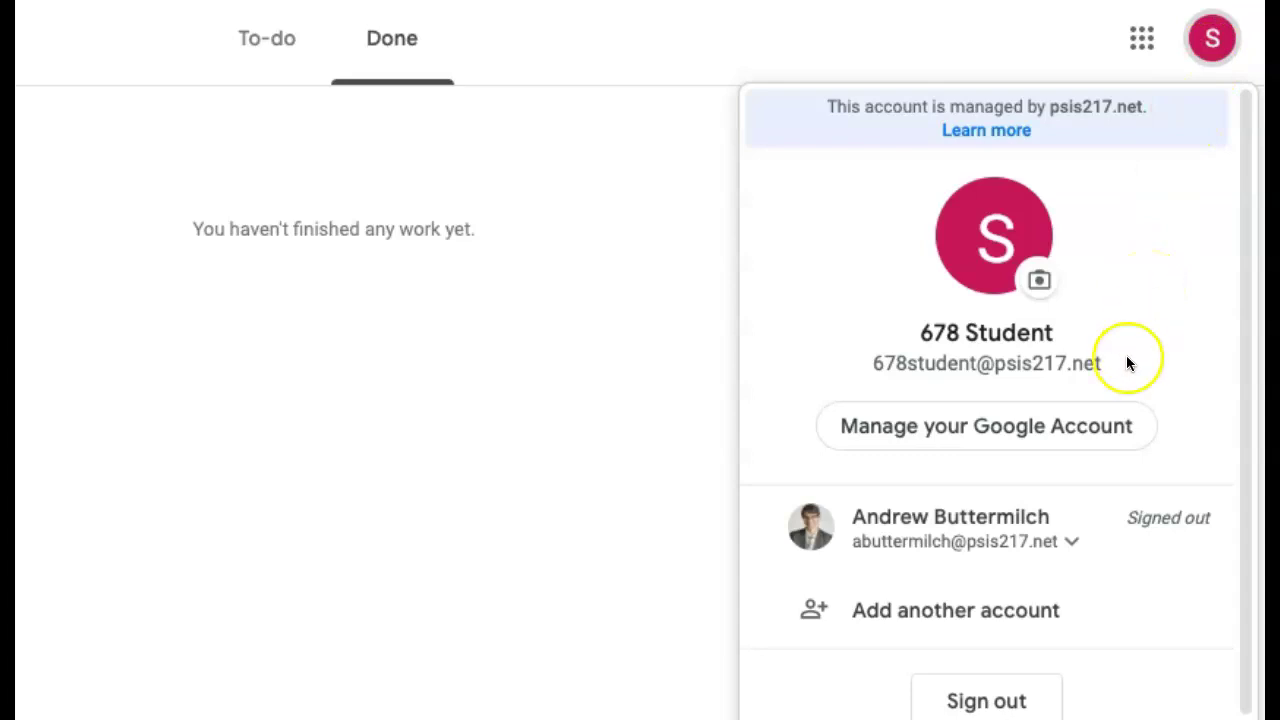
scroll(1117, 437, down, 1)
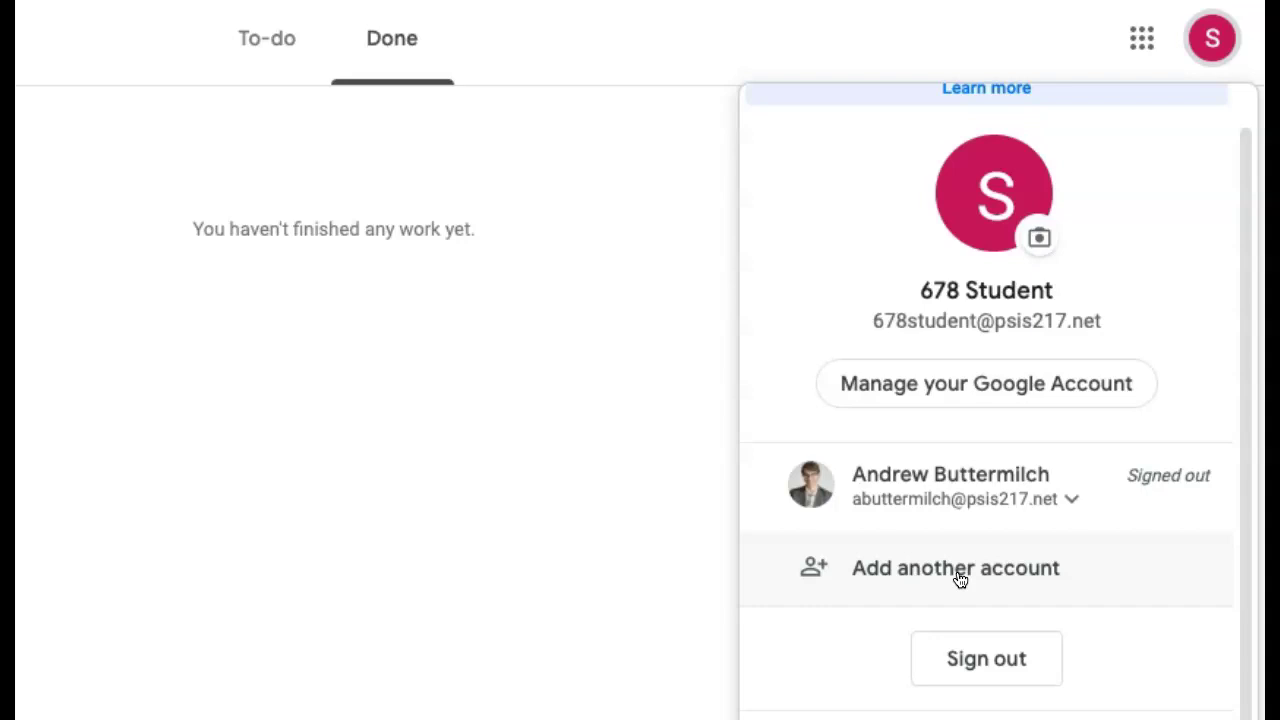
- Open Google Drive from the apps launcher and dismiss its Safe storage welcome
click(1141, 42)
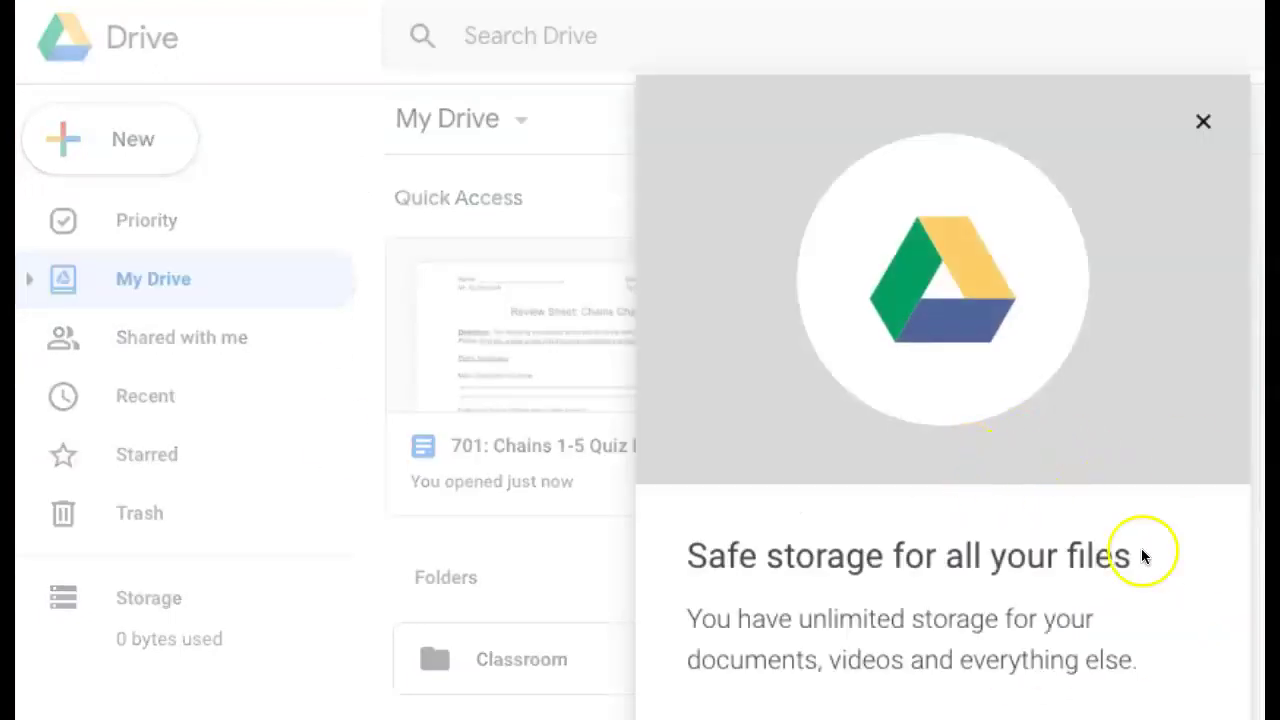
click(1210, 110)
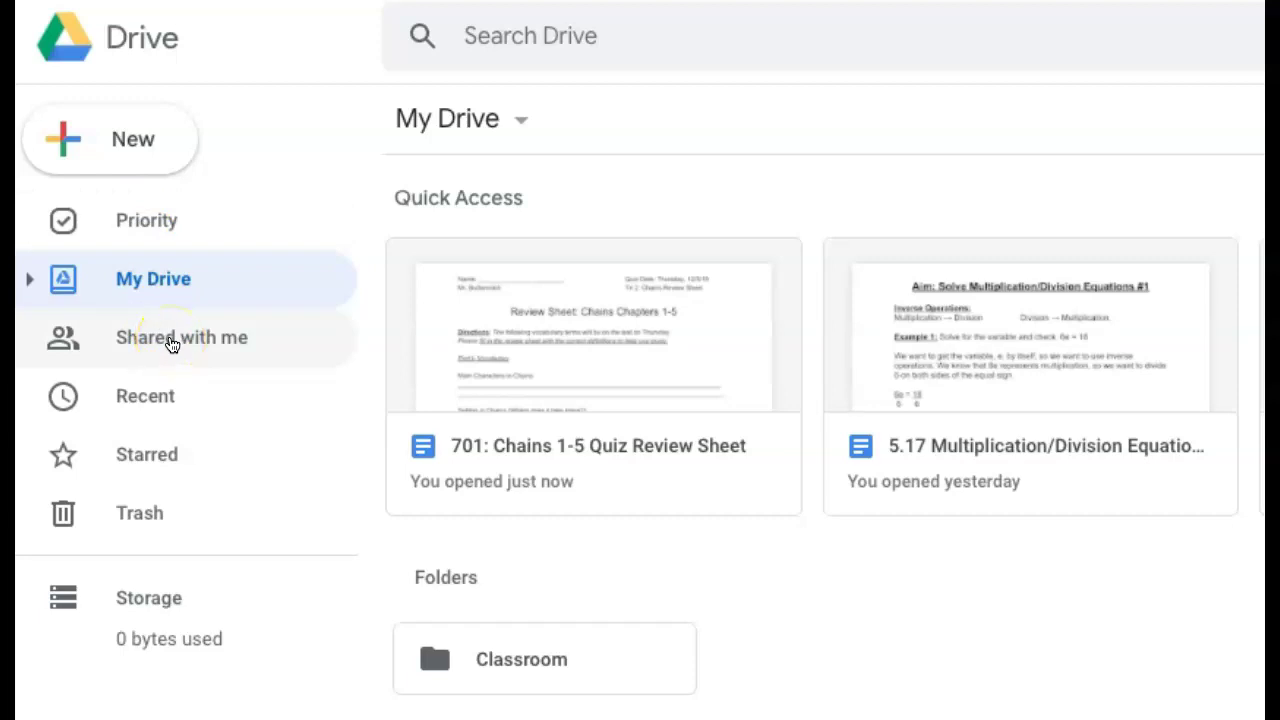
- Show Drive's Shared with me files, including the 701: Chains 1-5 Quiz Review Sheet
click(172, 343)
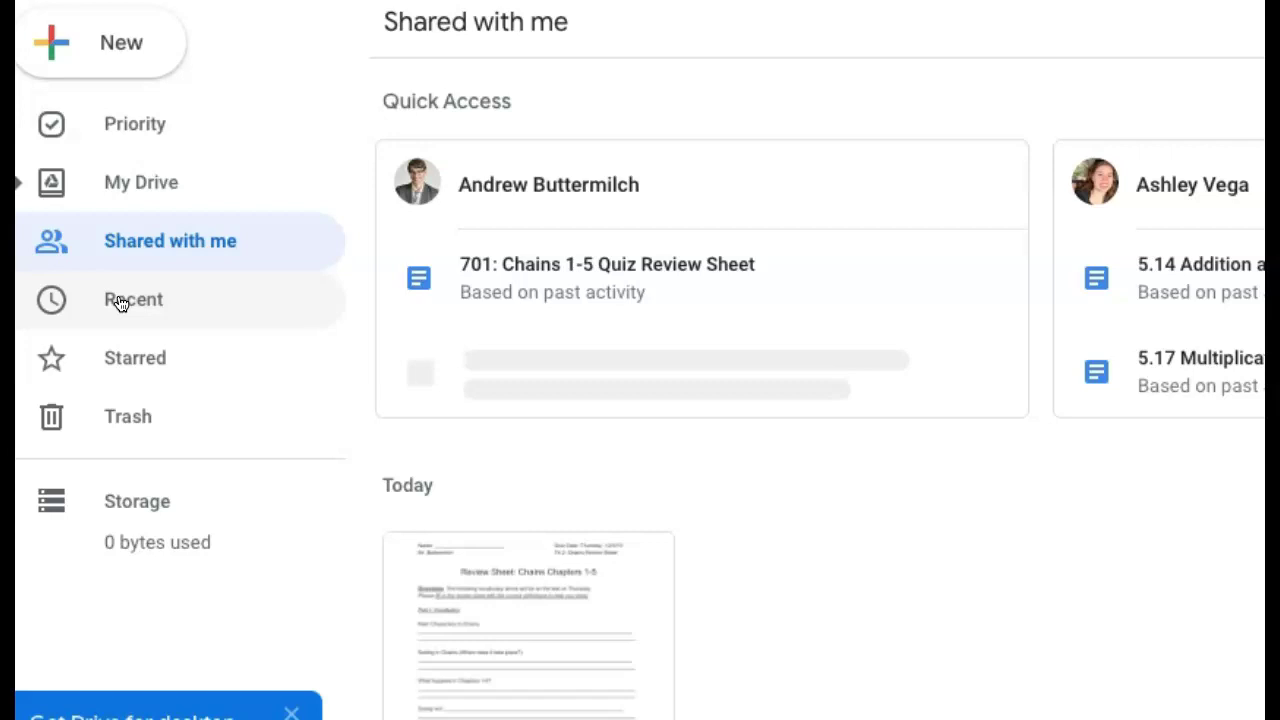
- Switch to Recent files and select the 701: Chains 1-5 Quiz Review Sheet
click(119, 301)
click(598, 268)
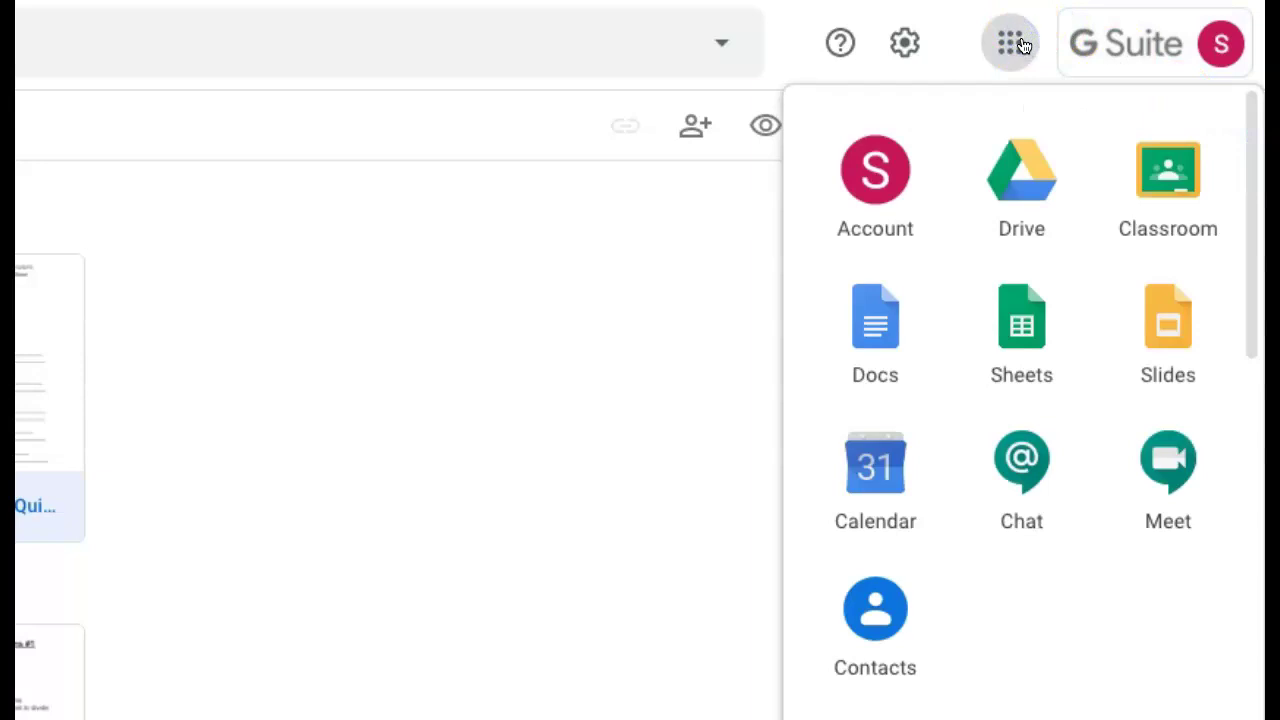
click(1143, 222)
click(1021, 325)
click(1168, 326)
- Open Google Meet's home page for the student account
click(1170, 503)
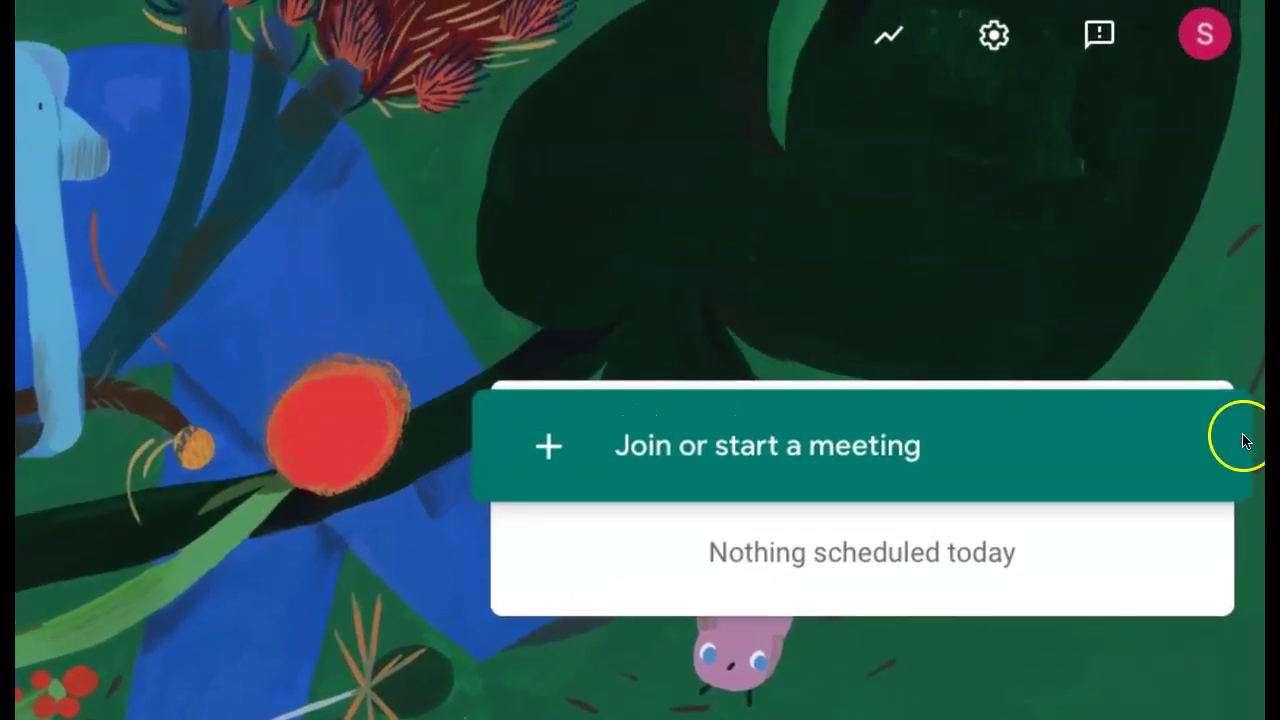
- Enter a meeting nickname for the teacher in the join-or-start prompt
click(750, 468)
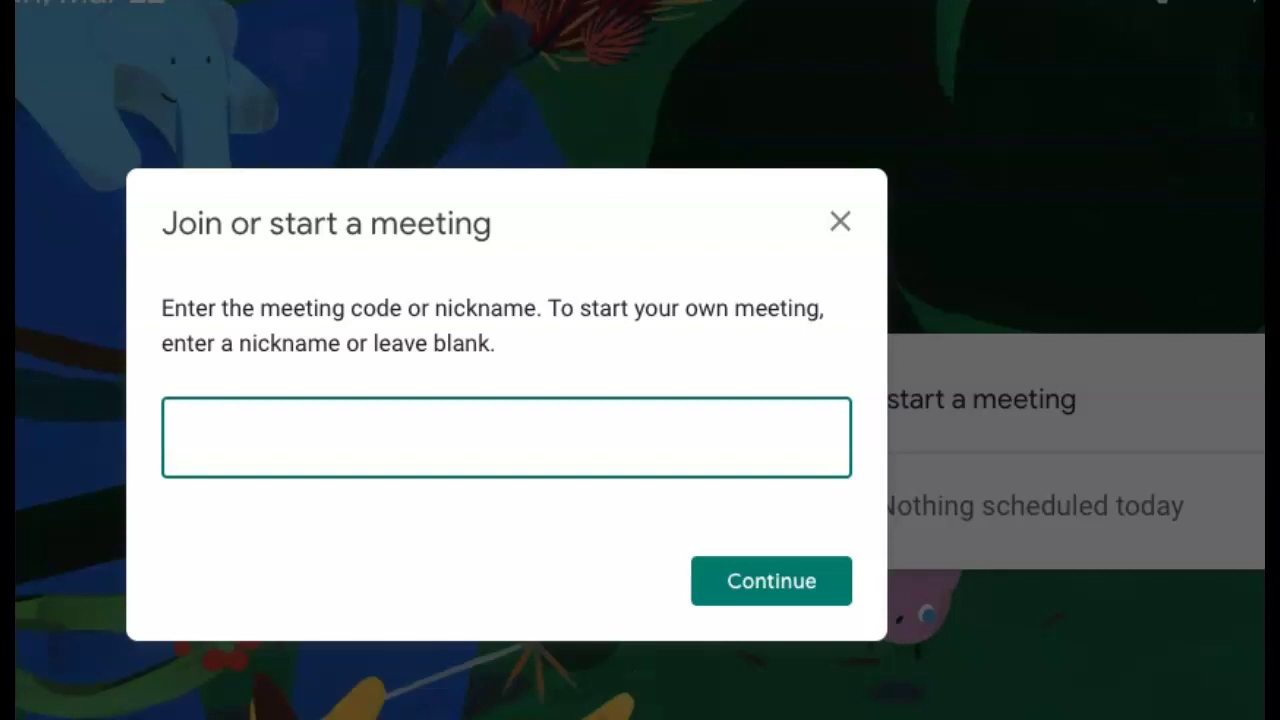
text(Meeting with )
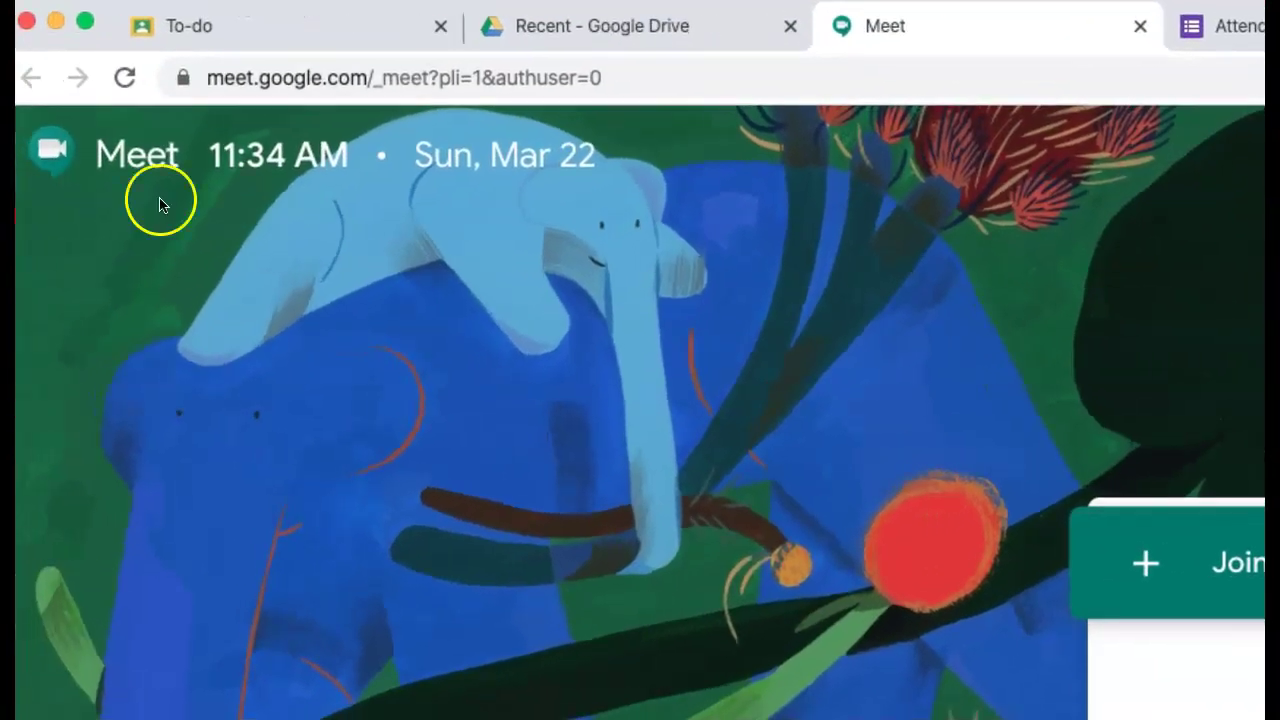
- Switch through the Drive and Meet tabs back to Classroom's To-do list
click(703, 36)
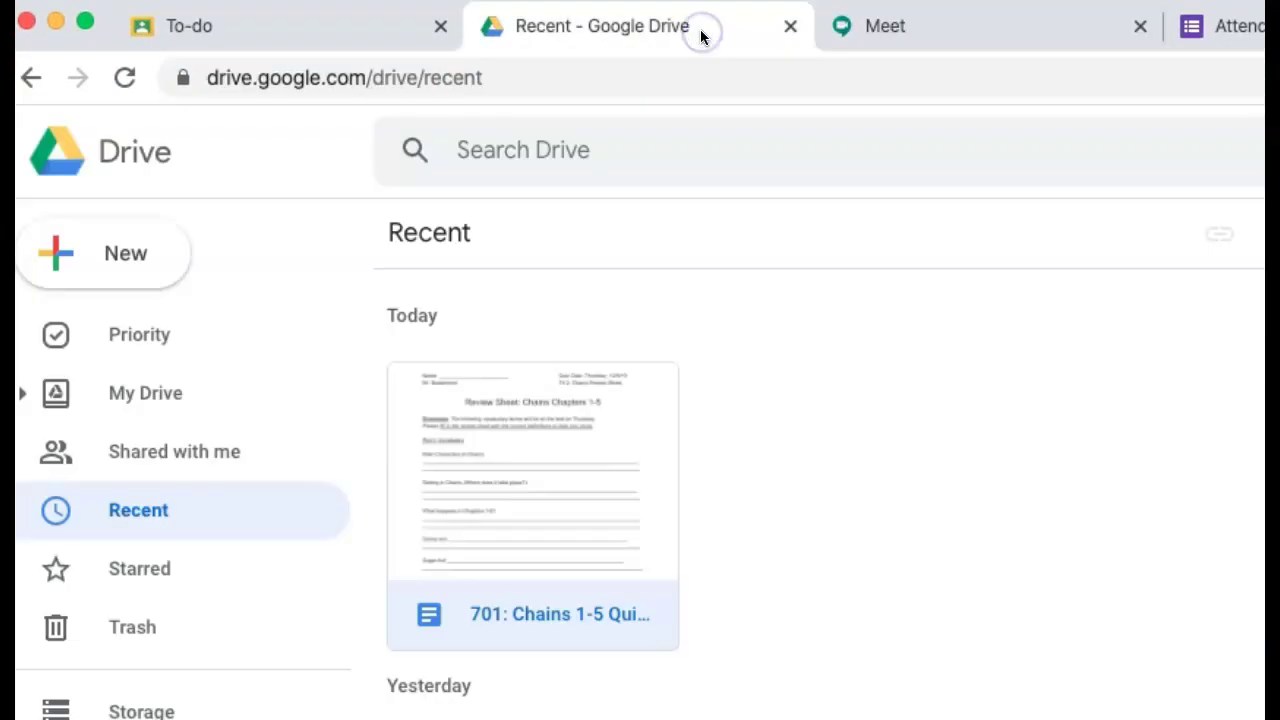
click(1049, 41)
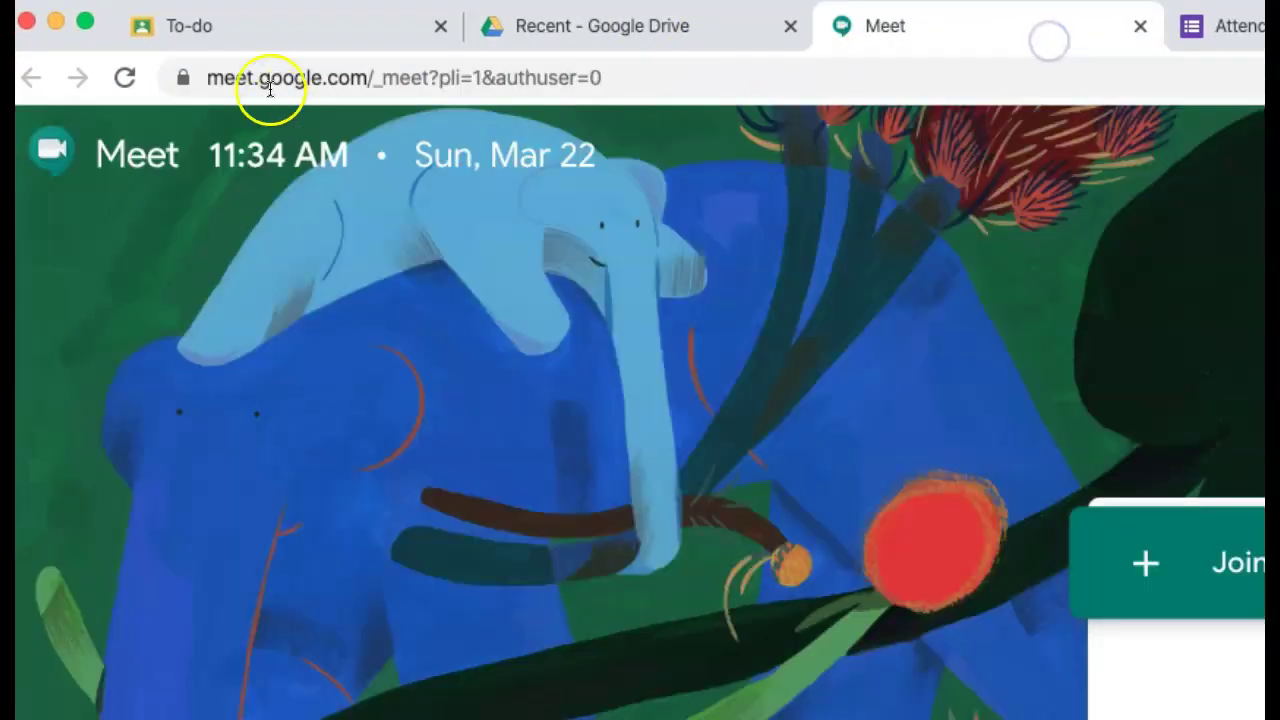
click(261, 43)
- Open the Classes page and scroll through the class cards and pending invitations
click(49, 158)
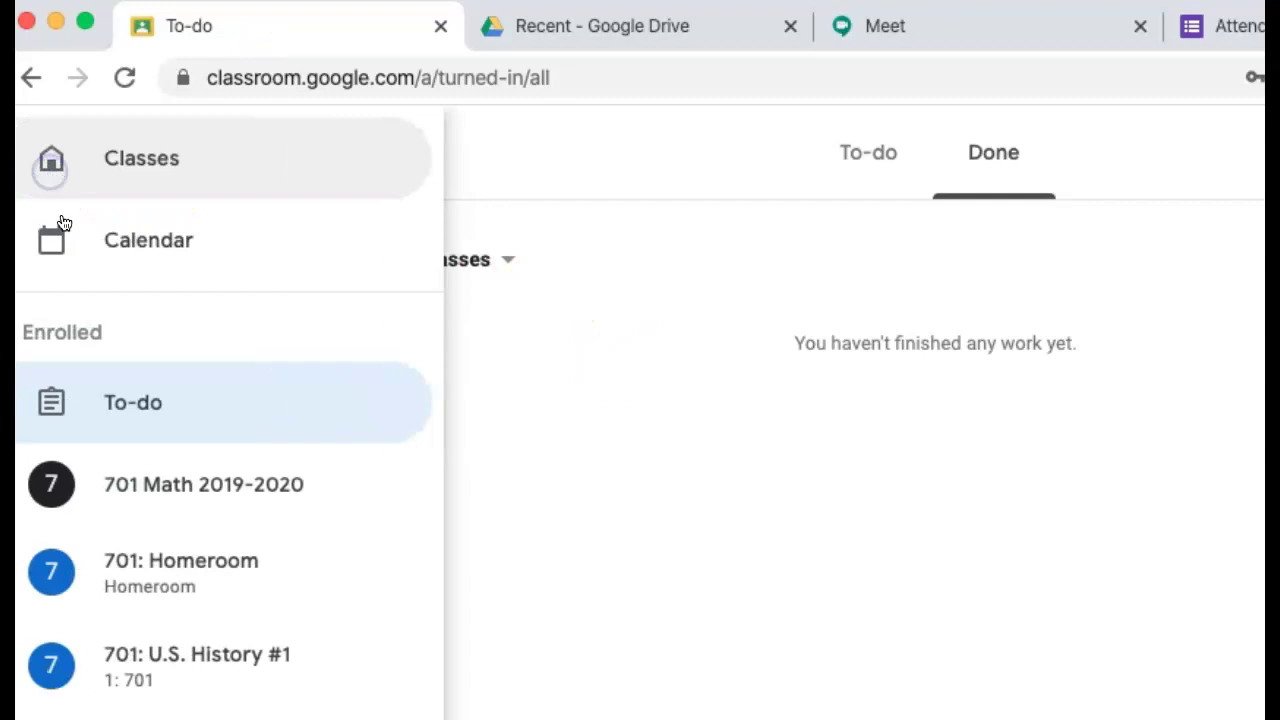
click(108, 178)
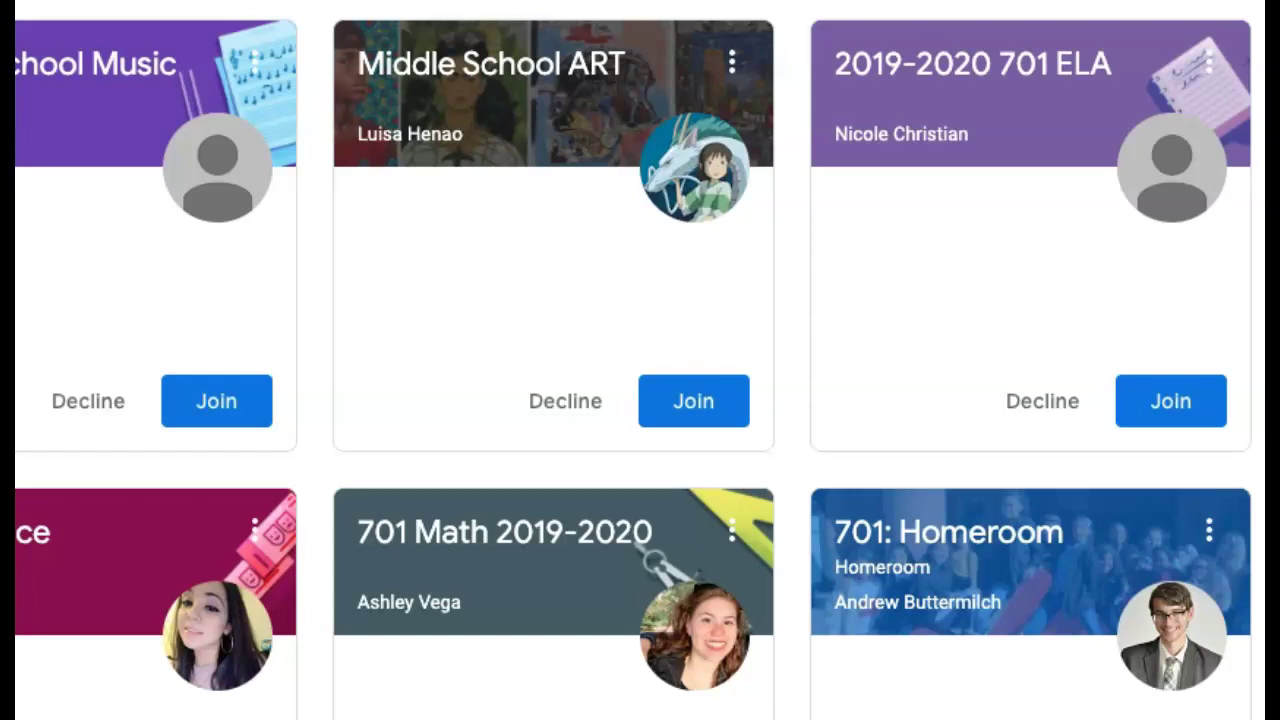
scroll(988, 244, down, 3)
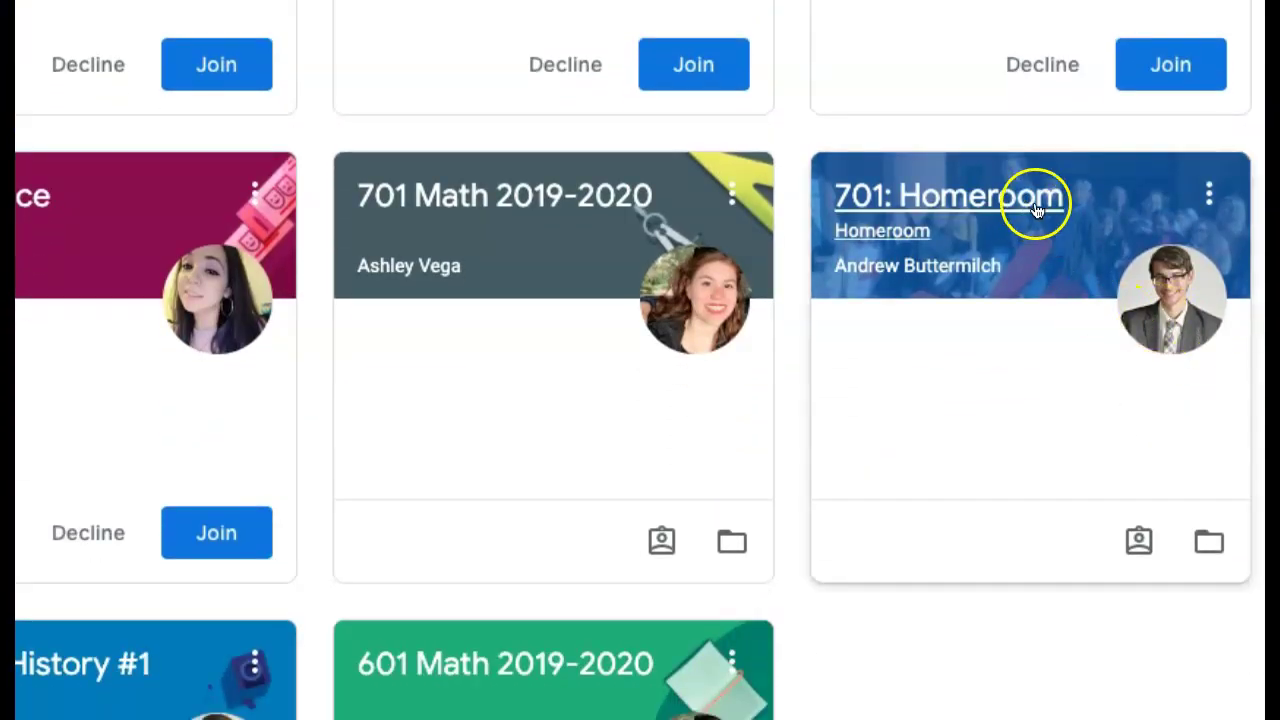